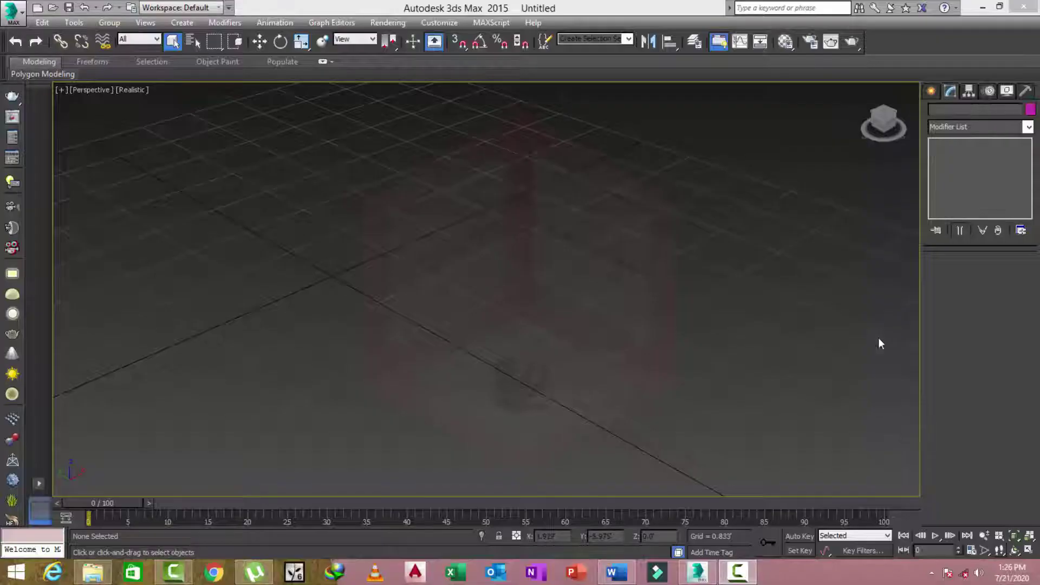
Step: Show the Standard Primitives object types in the Create panel of the empty Untitled scene
left_click(931, 92)
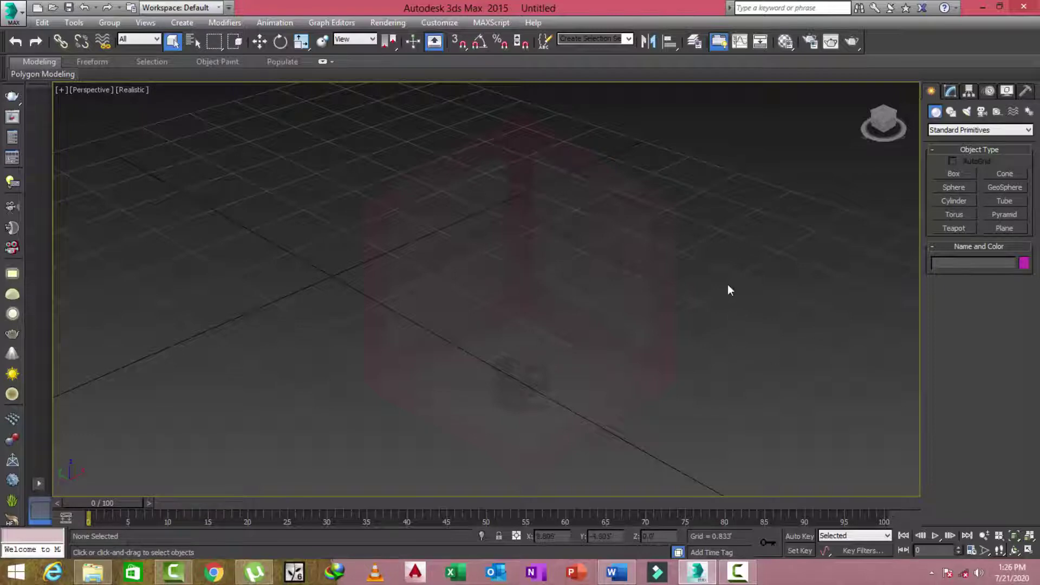
Step: Create GeoSphere001 at the grid centre (radius 1.959, 4 segments) and open its parameters
left_click(990, 188)
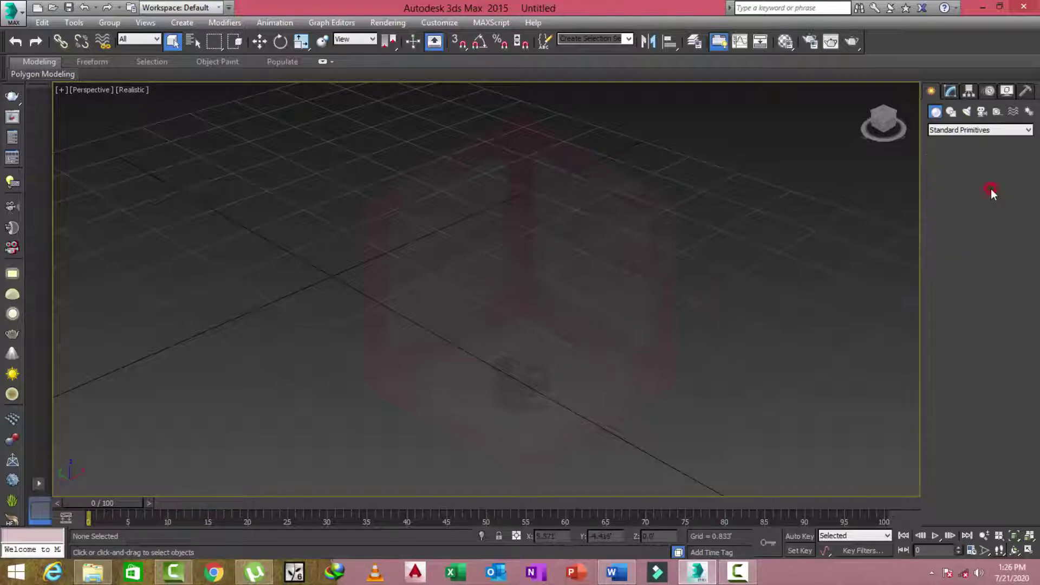
left_click_drag(506, 294, 549, 395)
right_click(663, 386)
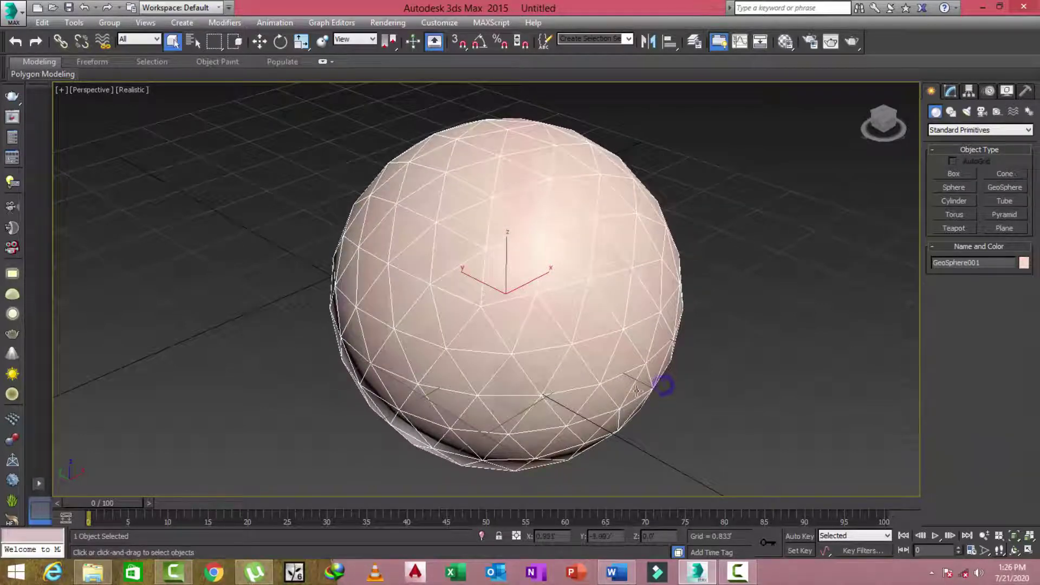
left_click(954, 92)
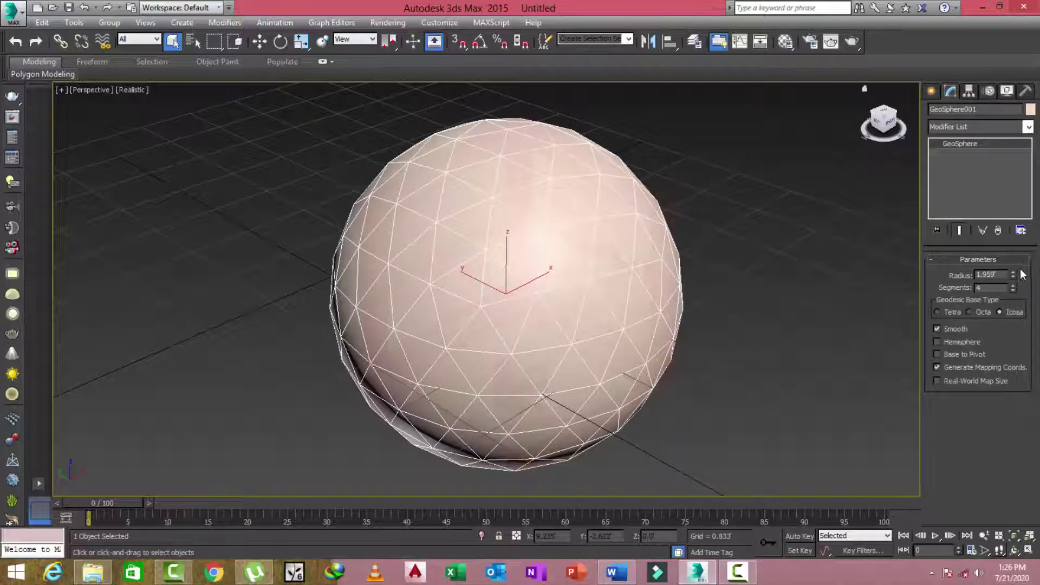
Step: Shrink GeoSphere001 to radius 1.351' and try the Octa base type
left_click_drag(1016, 276, 1015, 275)
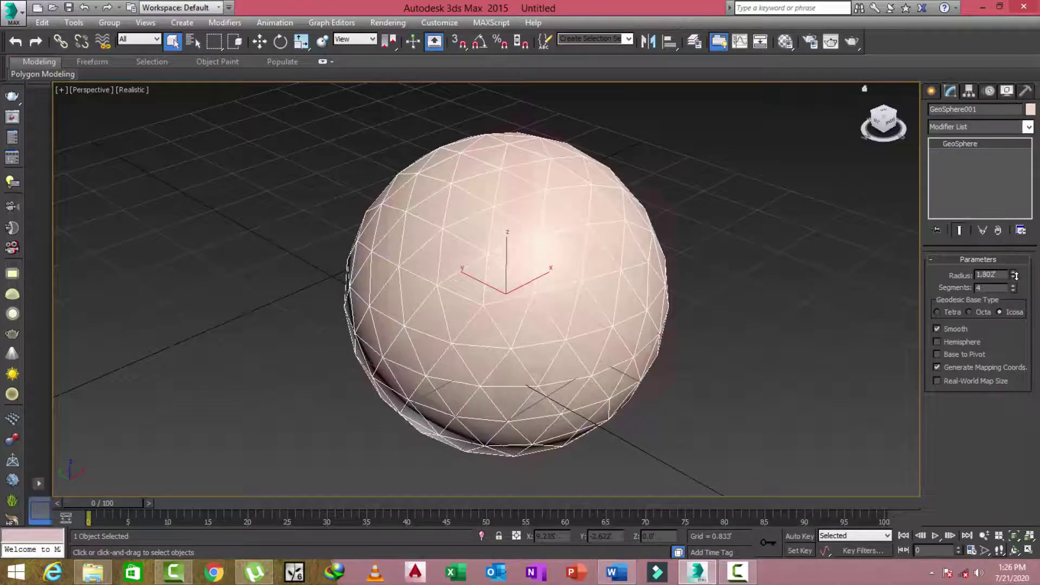
left_click(970, 312)
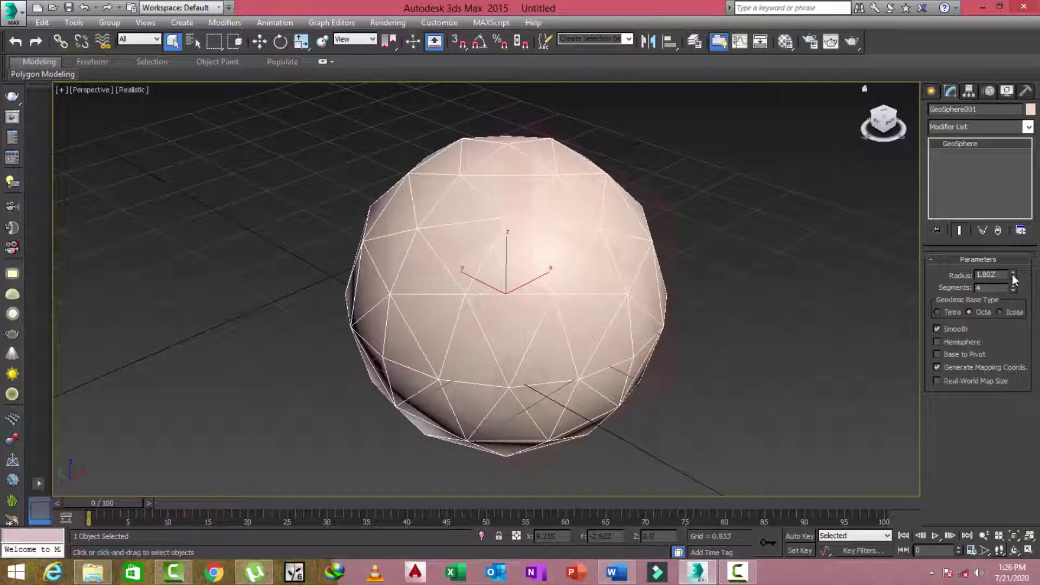
mouse_move(1011, 274)
left_mouse_down()
mouse_move(1017, 250)
mouse_move(1017, 298)
left_mouse_up()
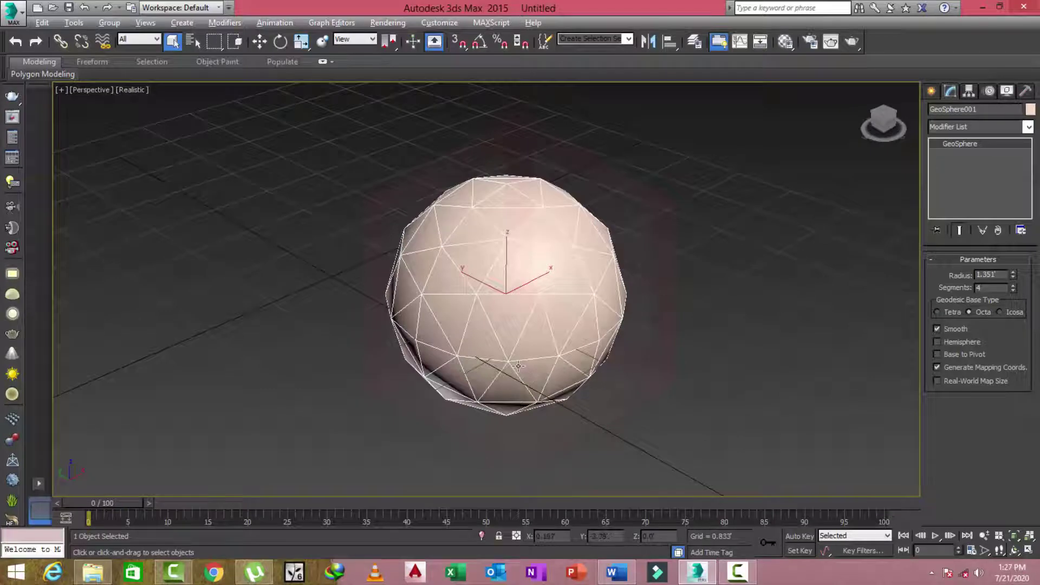
mouse_move(518, 366)
middle_mouse_down("alt")
mouse_move(613, 341)
mouse_move(358, 334)
mouse_move(508, 379)
middle_mouse_up("alt")
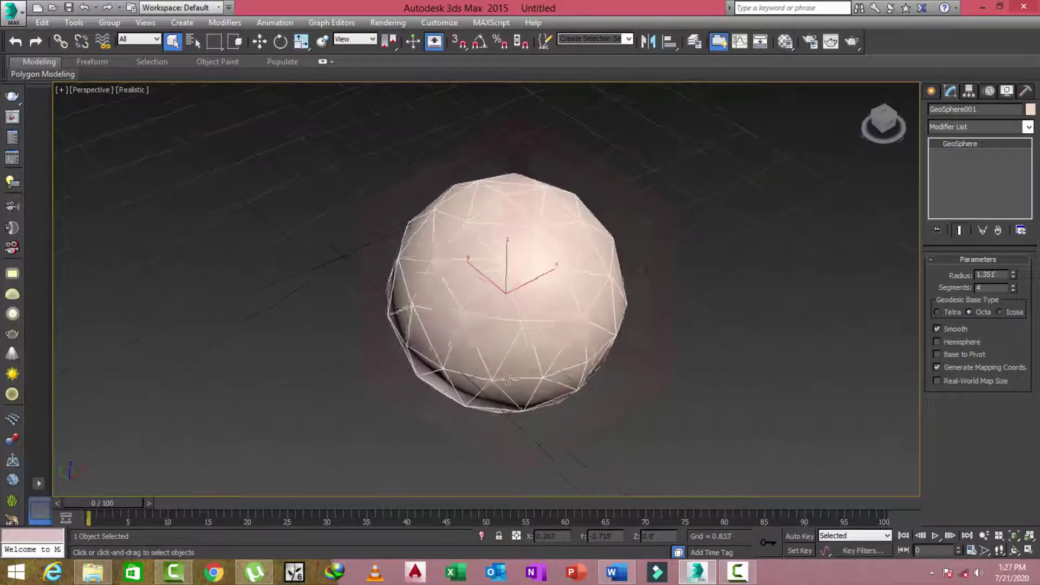
Step: Try the Tetra base, return to Icosa, and orbit and zoom around the geosphere
left_click(944, 313)
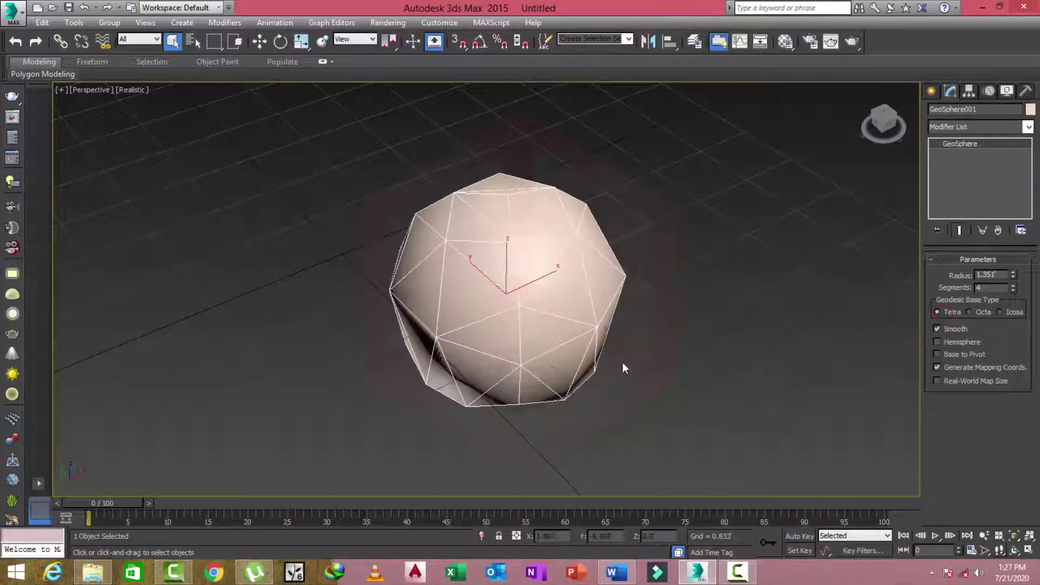
mouse_move(622, 364)
middle_mouse_down("alt")
mouse_move(542, 348)
mouse_move(528, 364)
mouse_move(566, 379)
mouse_move(663, 370)
middle_mouse_up("alt")
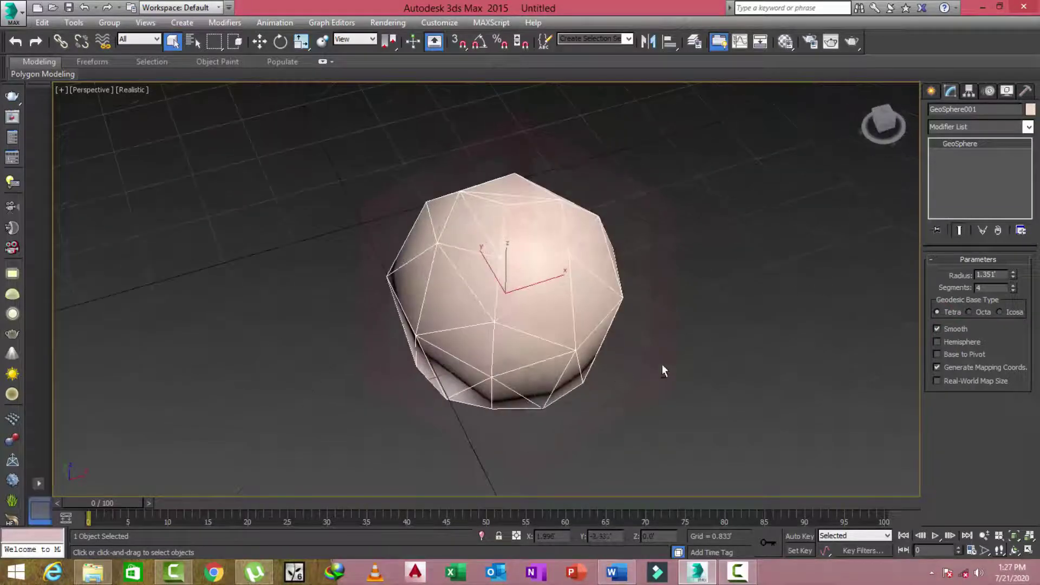
left_click(1000, 312)
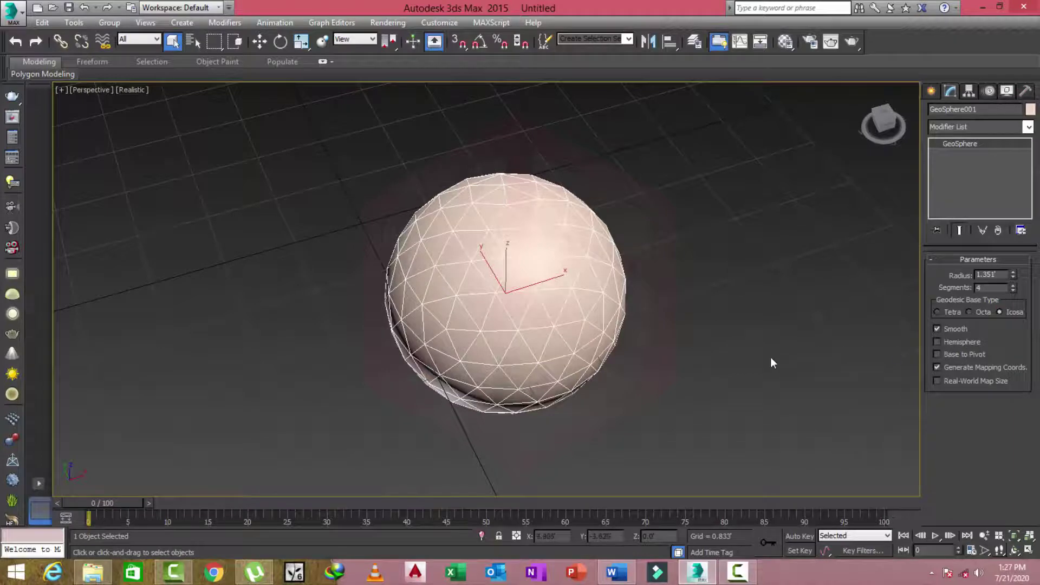
middle_click_drag(695, 360, 512, 345, "alt")
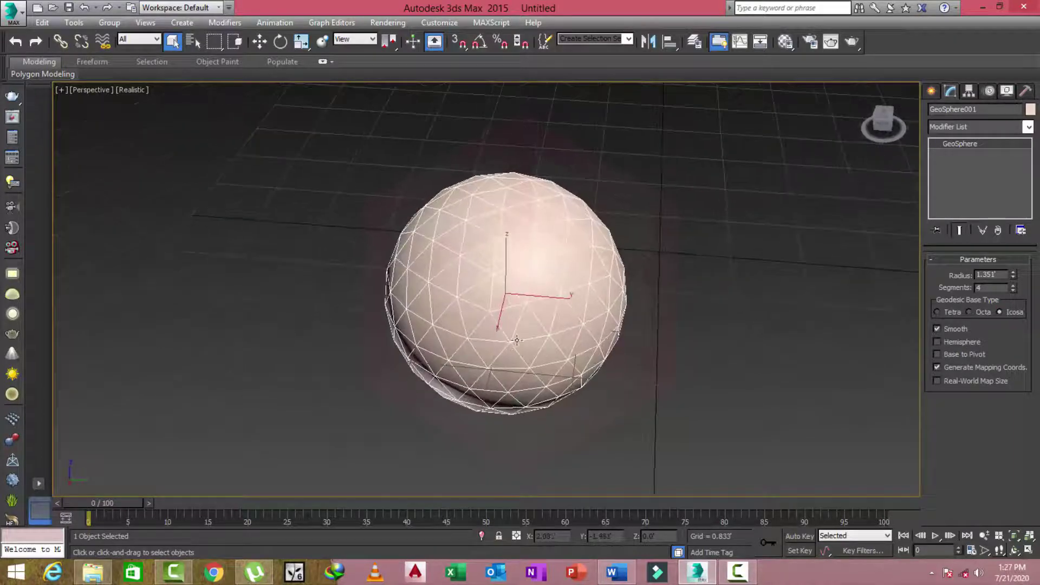
scroll(529, 348, "up", 5)
scroll(529, 348, "down", 2)
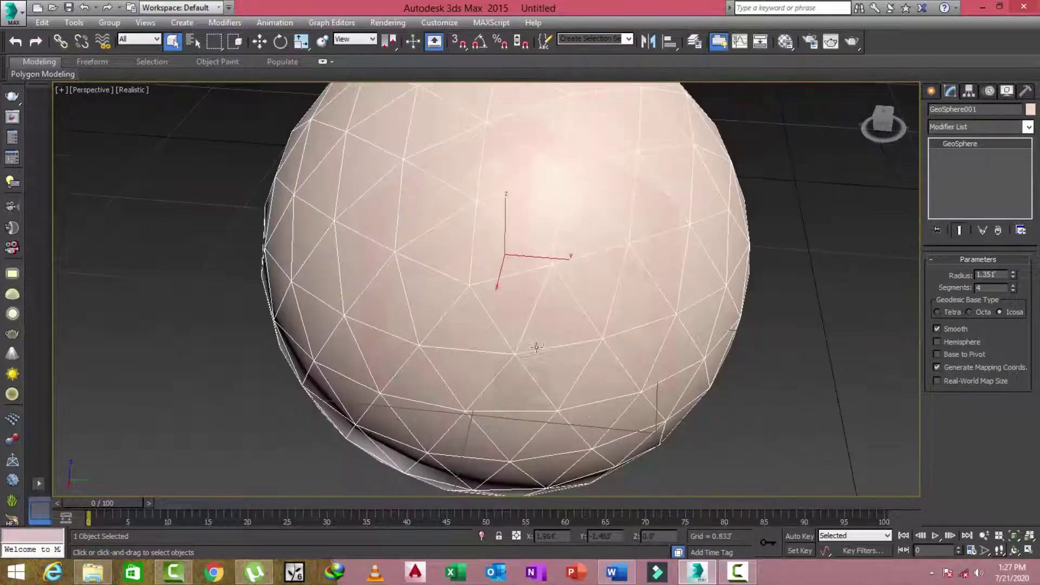
scroll(663, 353, "down", 1)
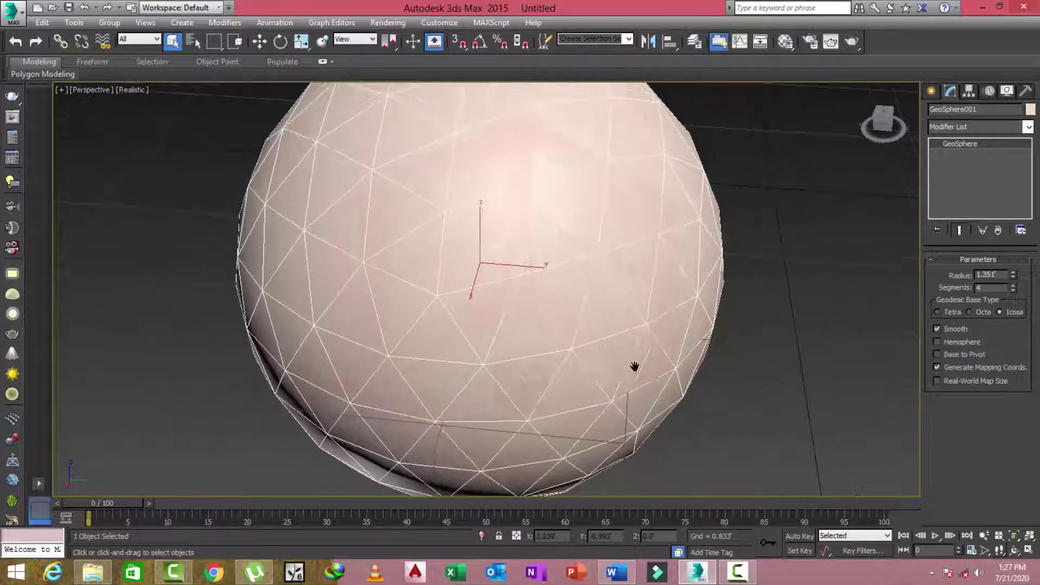
scroll(631, 372, "down", 1)
scroll(669, 368, "down", 1)
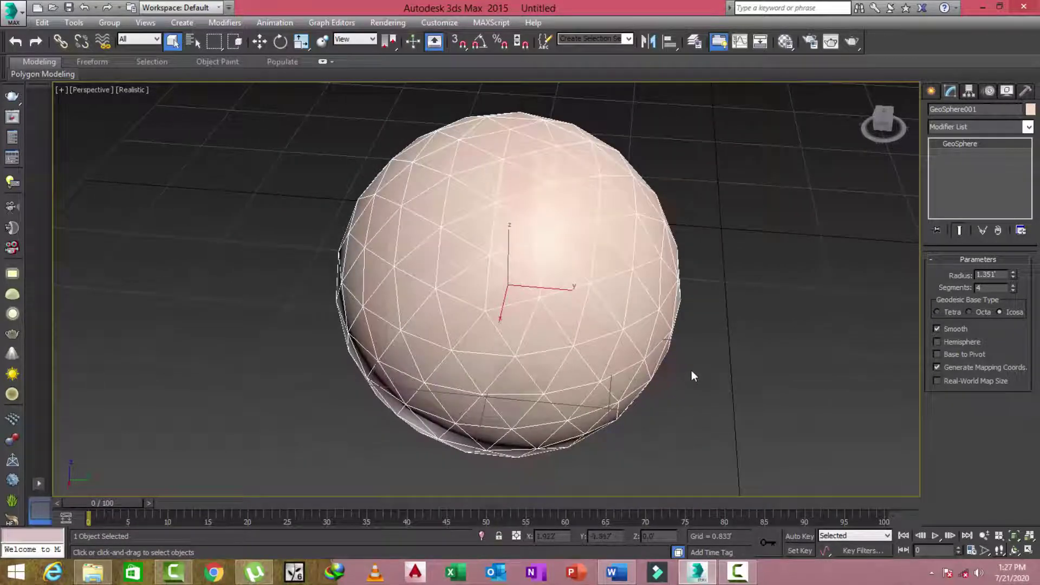
Step: Create a 32-segment Sphere001 of radius 1.268' left of the geosphere
left_click(929, 92)
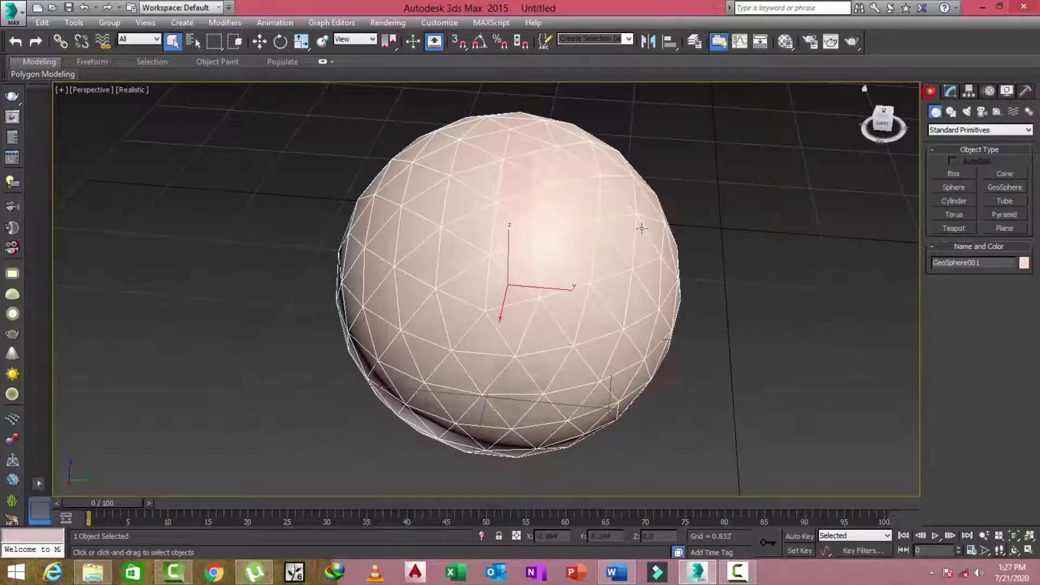
middle_click_drag(637, 336, 630, 338)
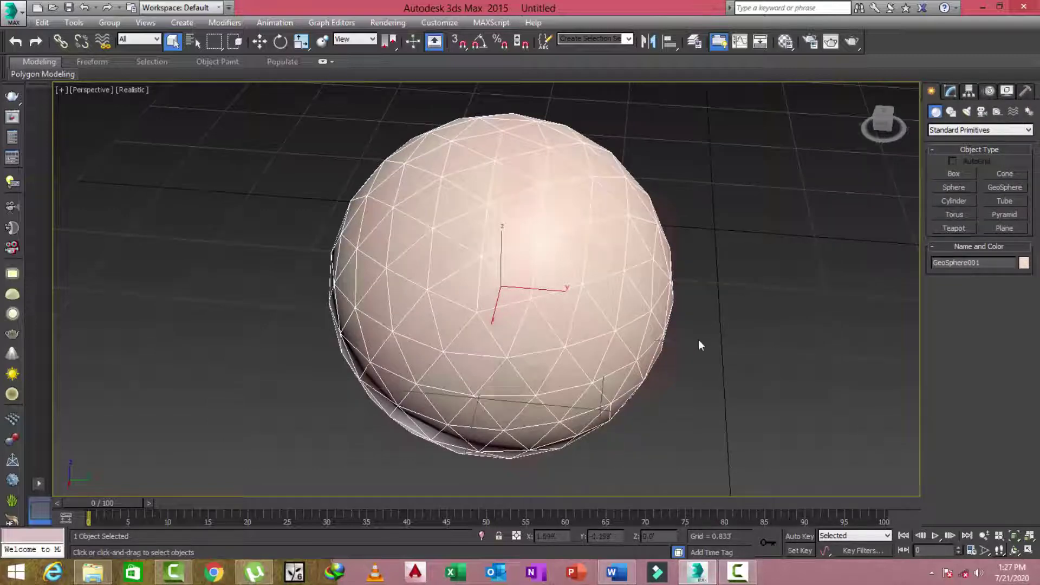
left_click(945, 192)
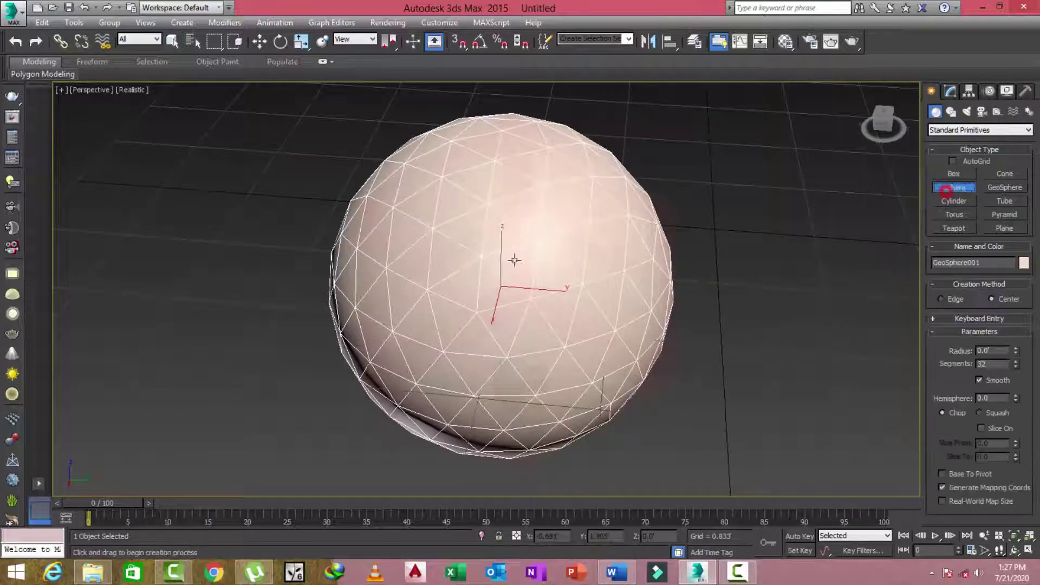
scroll(179, 311, "down", 2)
left_click_drag(178, 312, 237, 381)
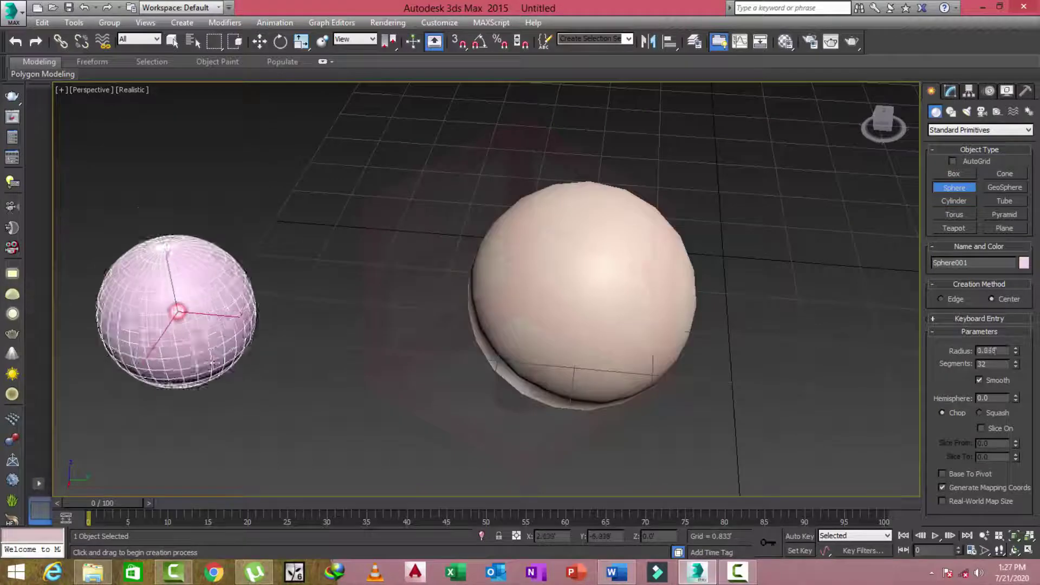
right_click(308, 418)
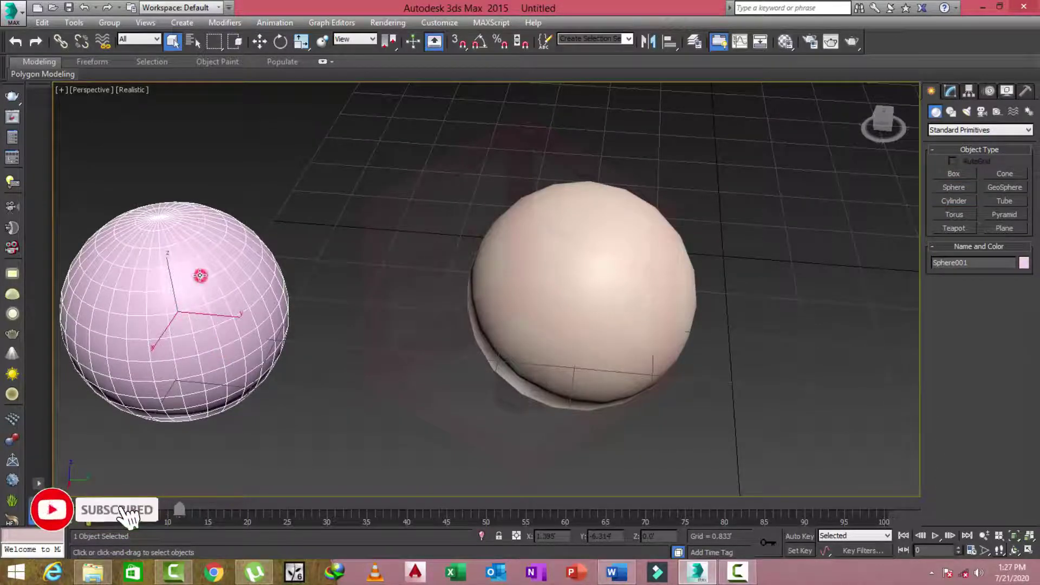
Step: Apply a Lattice modifier to Sphere001, giving blocky 0.167-radius struts and octahedral joints
left_click(949, 94)
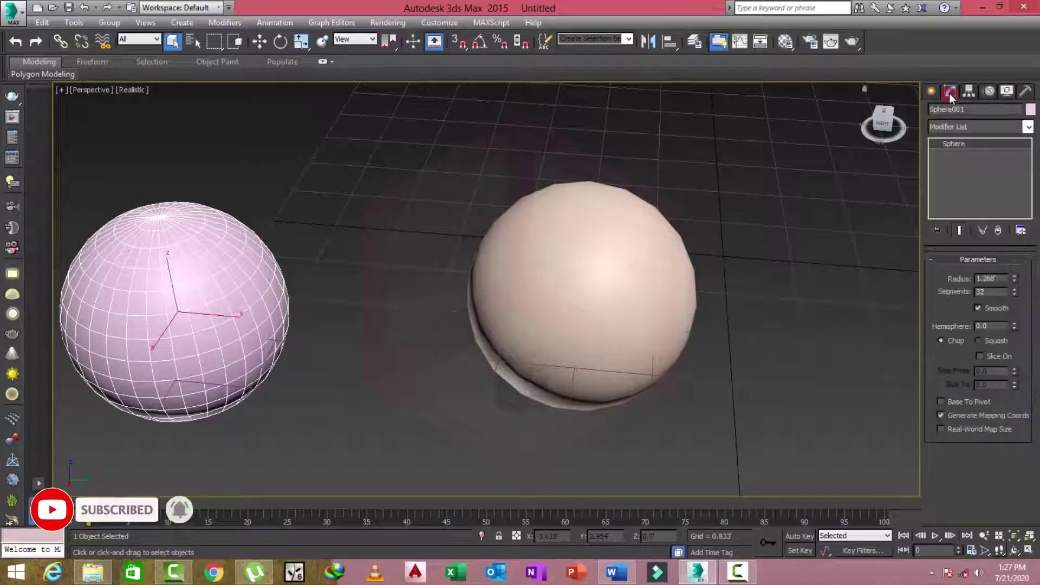
left_click(1028, 127)
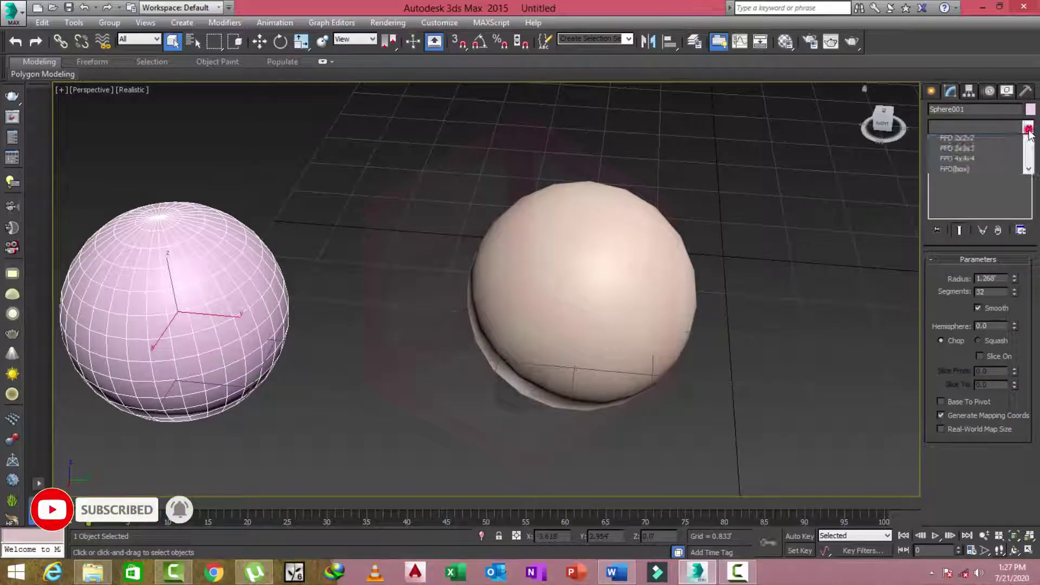
key("l")
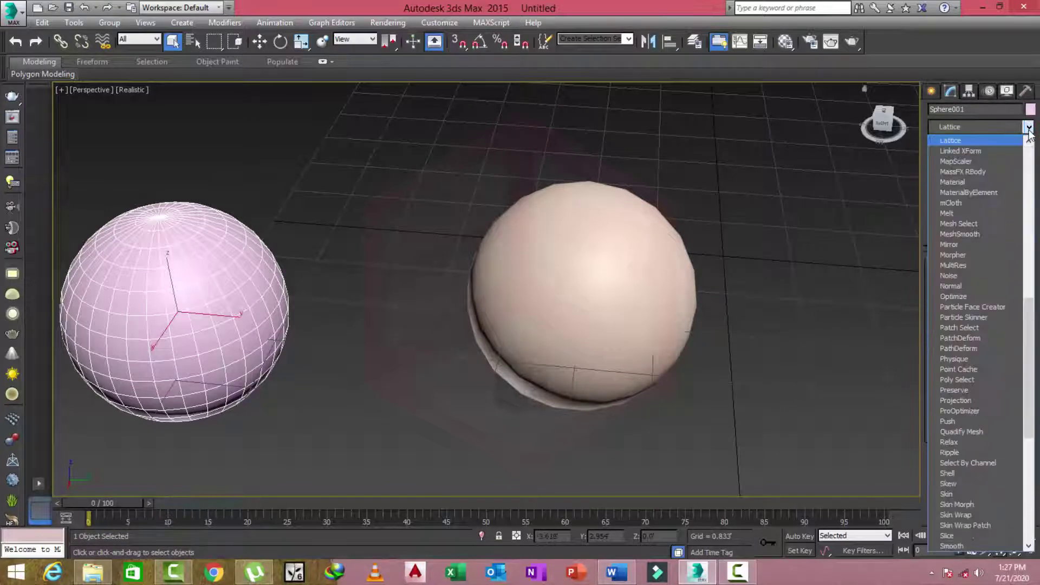
left_click(982, 141)
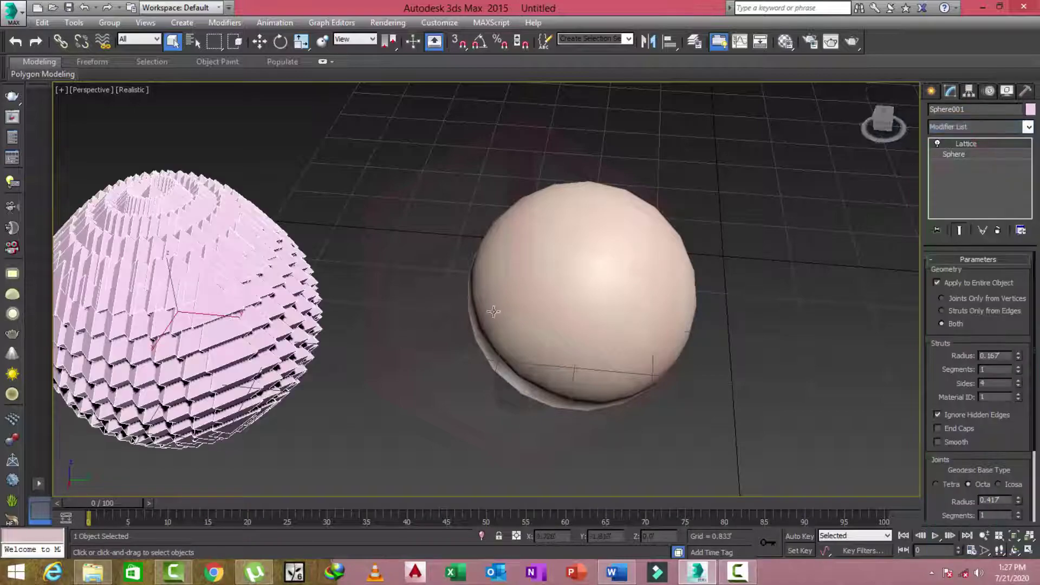
scroll(269, 343, "up", 5)
scroll(269, 343, "down", 4)
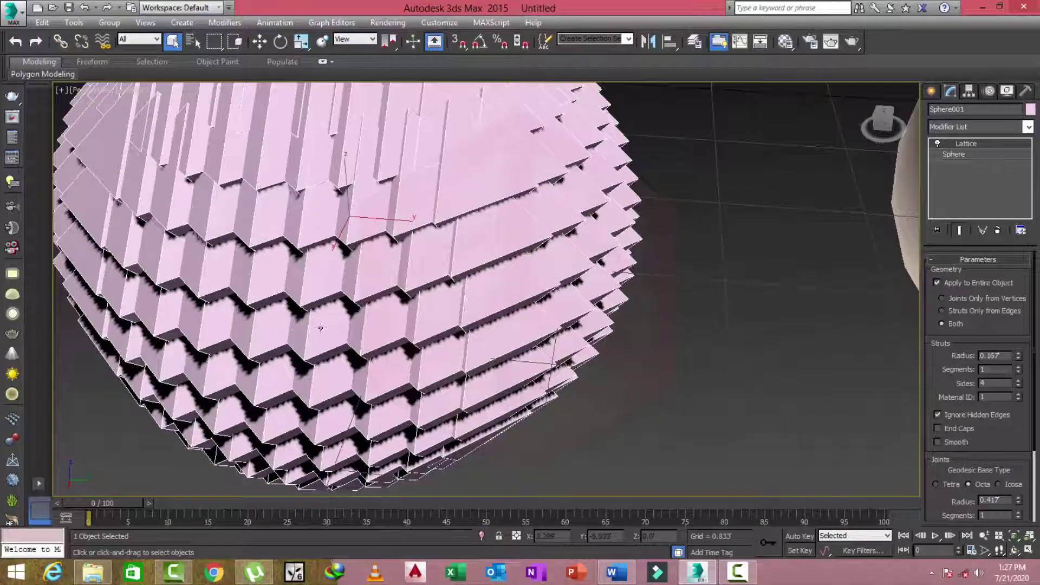
scroll(461, 352, "down", 3)
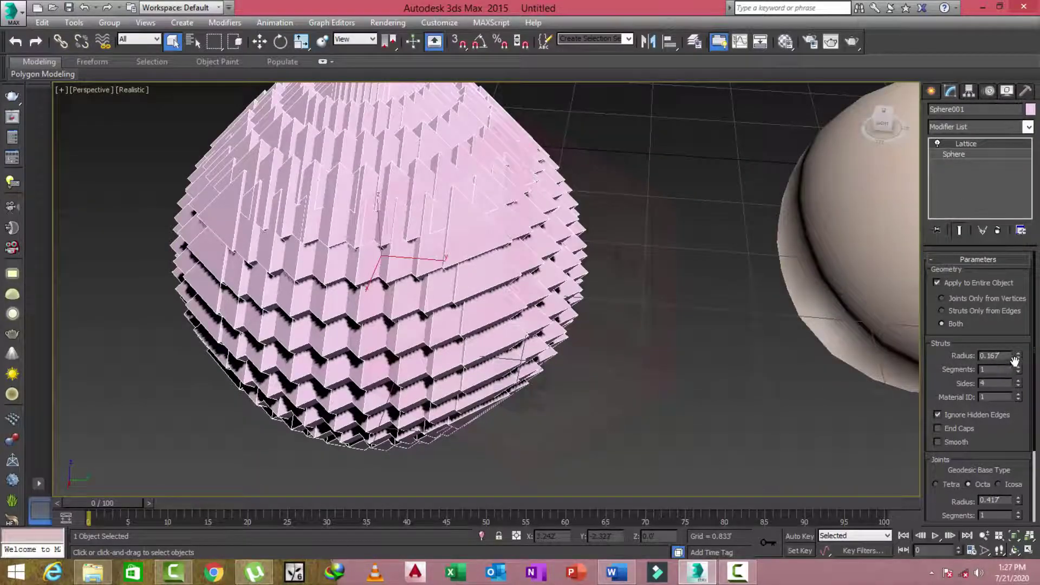
Step: Zero the lattice strut radius, then remove and restore the joints at radius 0.125
left_click_drag(1018, 357, 1019, 383)
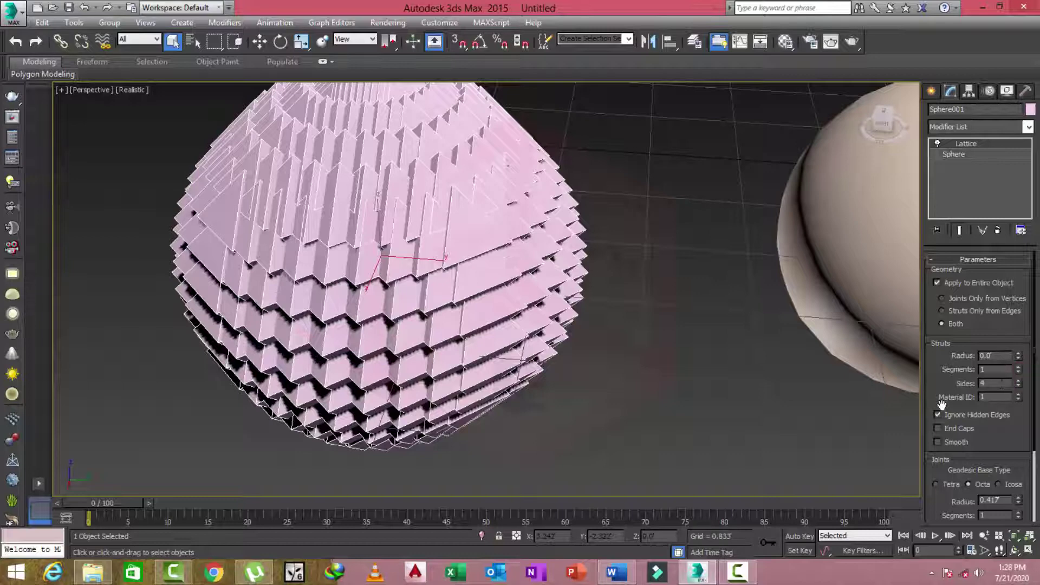
right_click(1019, 503)
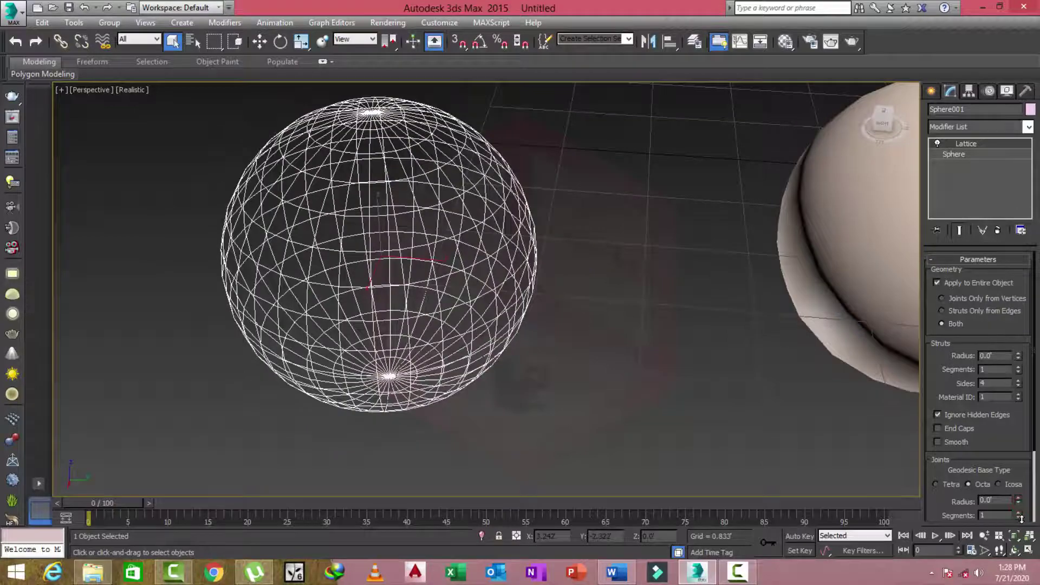
left_click_drag(1021, 510, 1021, 508)
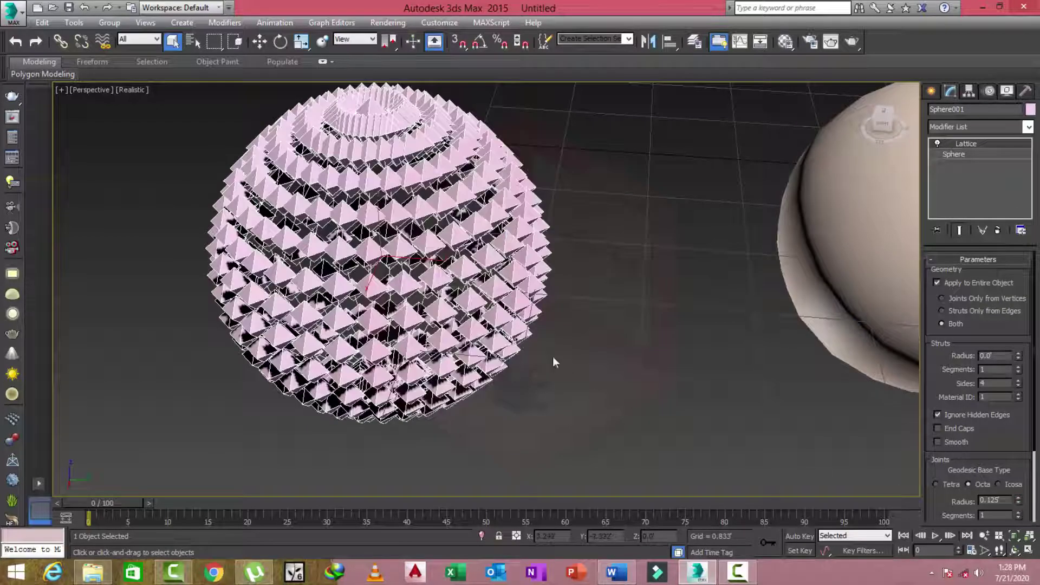
middle_click_drag(552, 356, 520, 353)
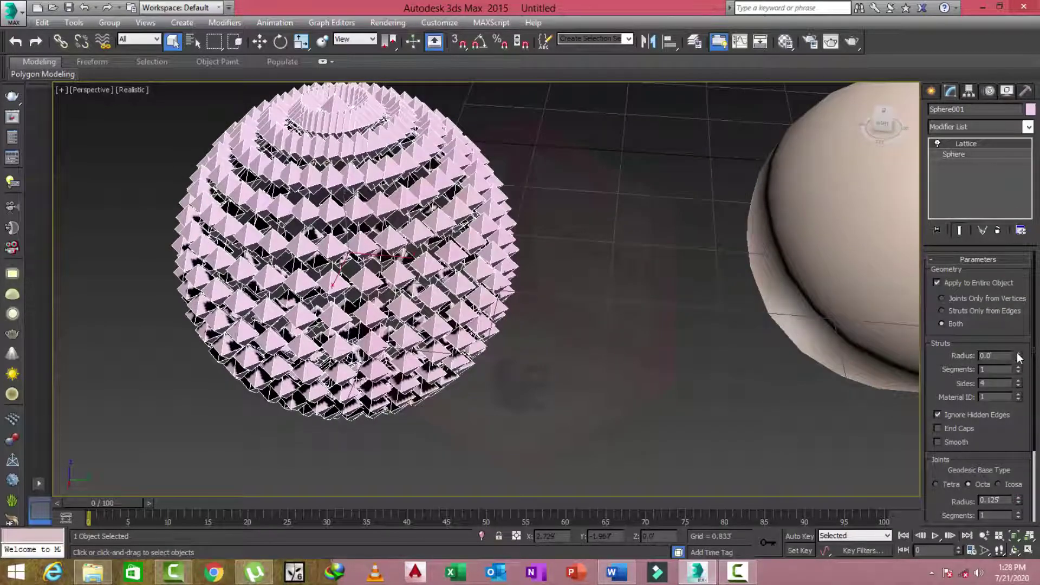
Step: Thin the struts to 0.042 with 5 segments, shrink the joints away, and deselect
left_click_drag(1019, 356, 1016, 350)
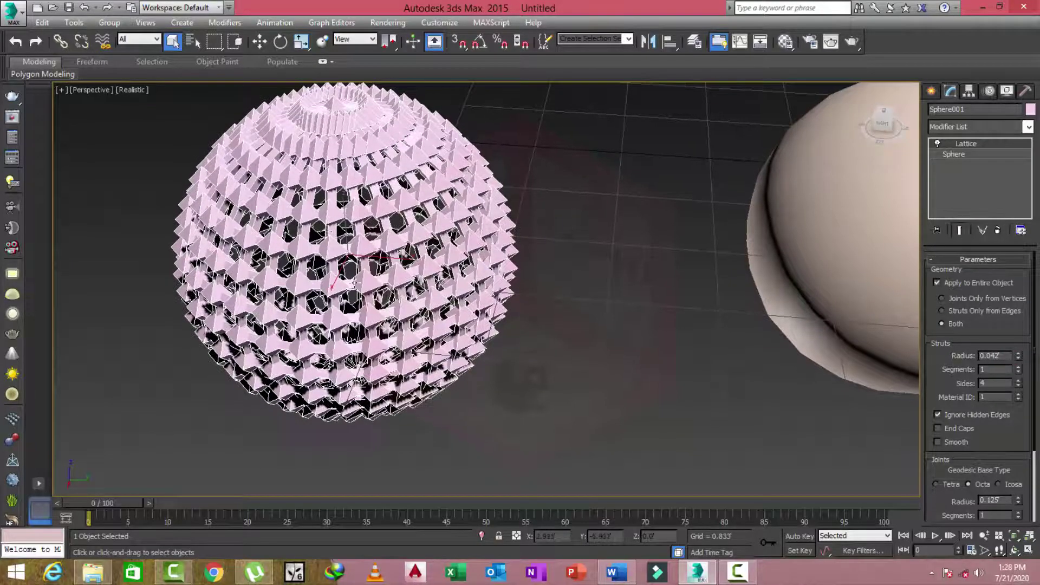
scroll(357, 251, "up", 6)
scroll(358, 251, "down", 5)
scroll(415, 288, "down", 2)
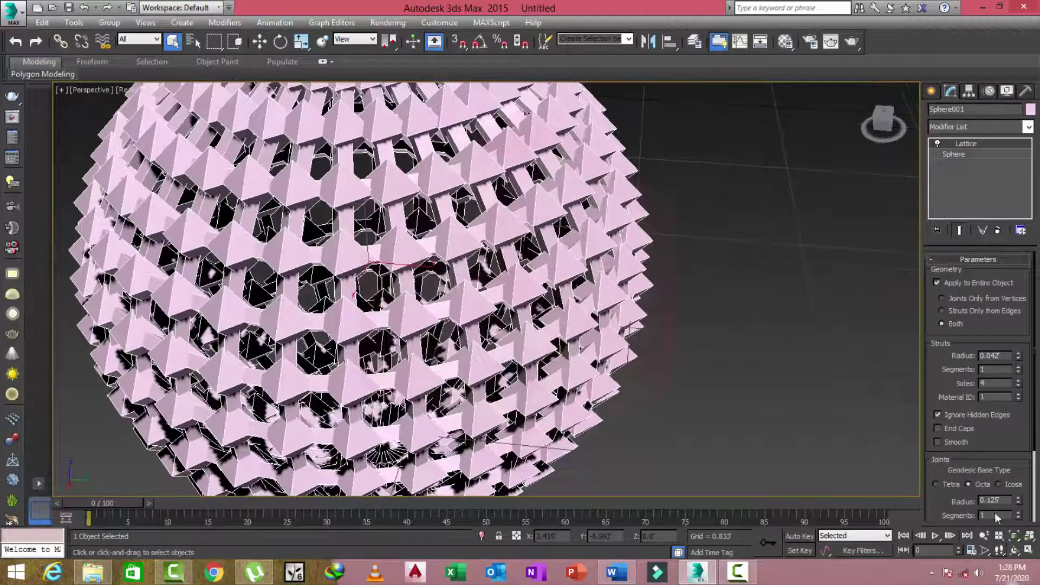
left_click_drag(1018, 368, 1021, 380)
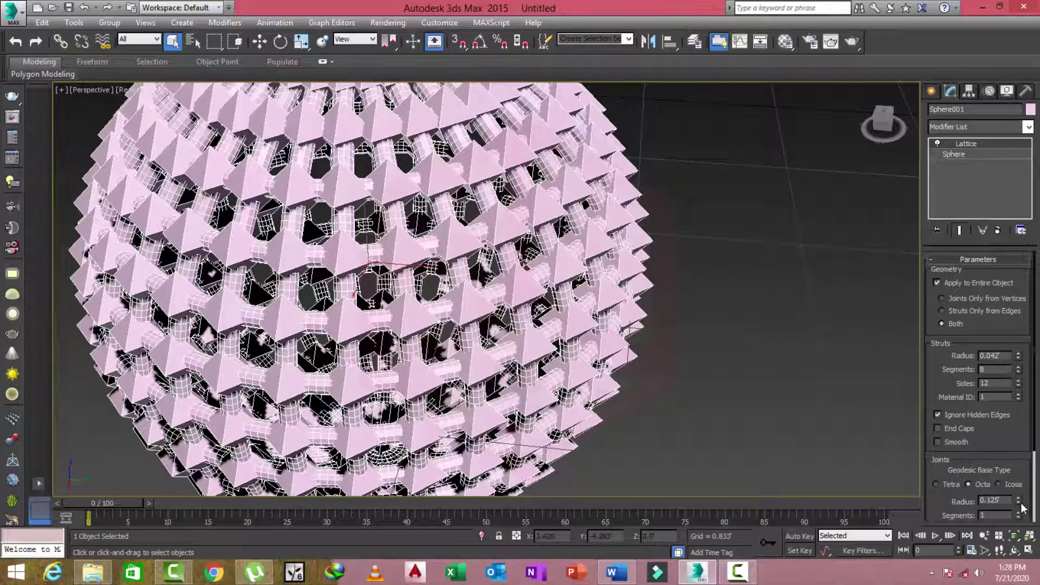
left_click_drag(1021, 507, 1021, 498)
left_click(714, 410)
middle_click_drag(550, 355, 540, 360)
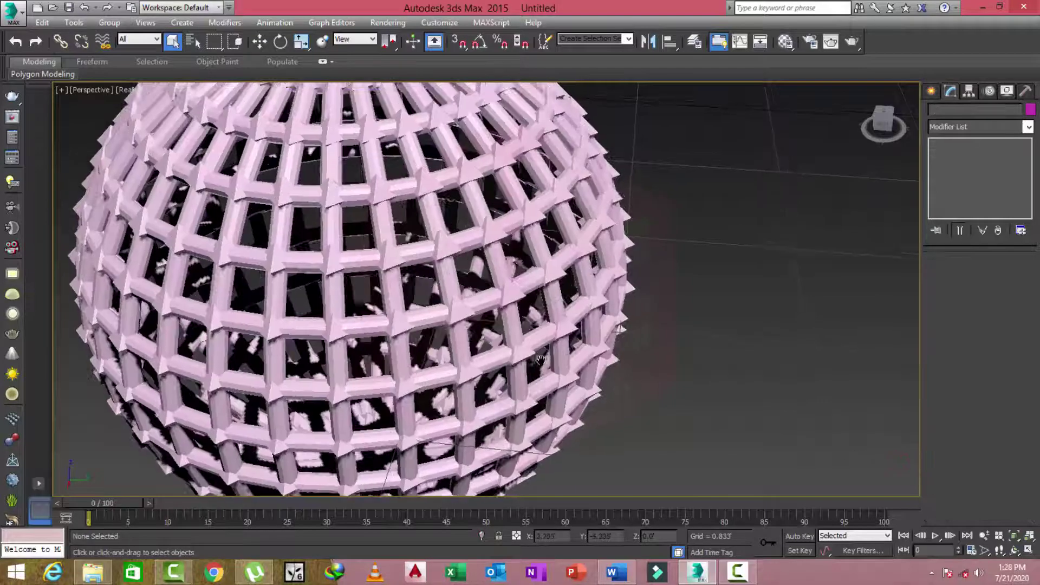
scroll(412, 287, "down", 5)
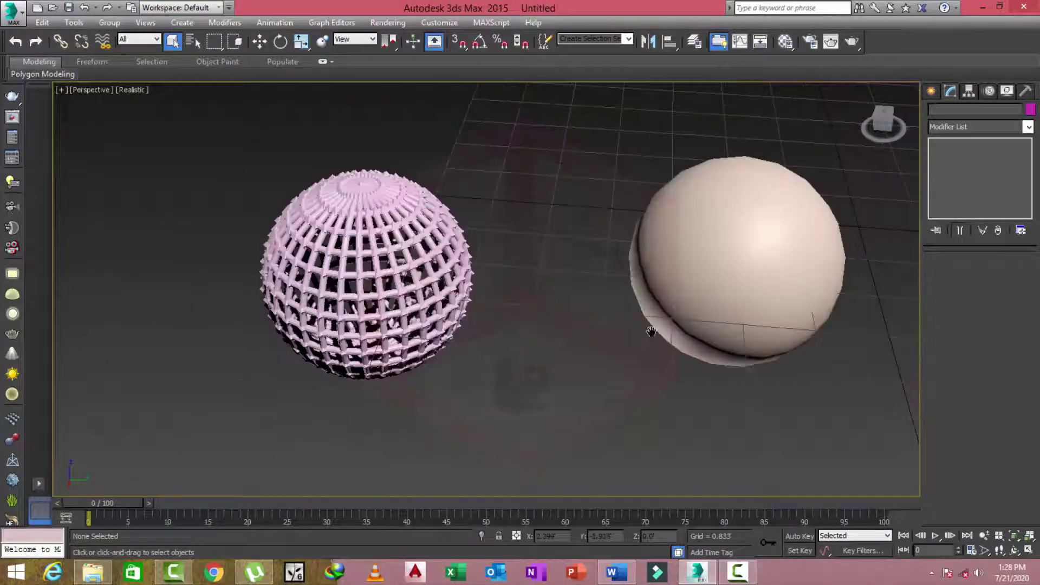
Step: Select GeoSphere001 and apply a Lattice modifier to it
middle_click_drag(651, 331, 520, 333)
left_click(672, 272)
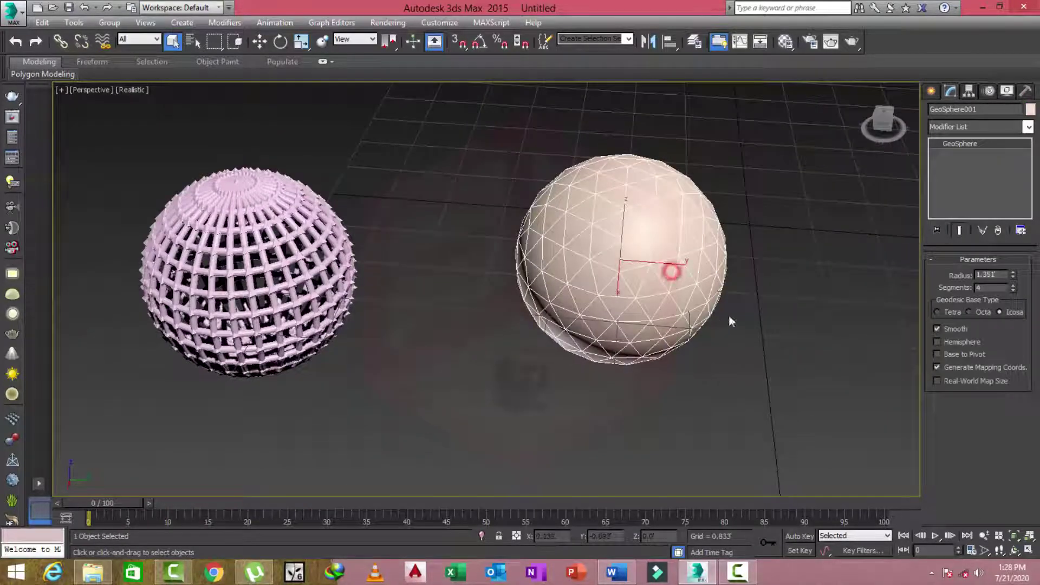
left_click(1028, 133)
key("l")
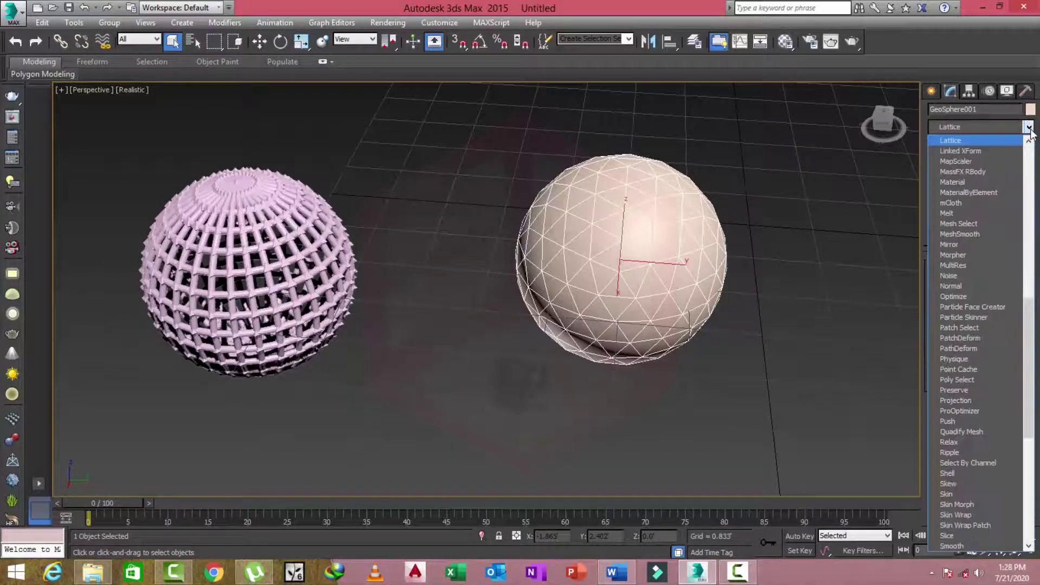
left_click(983, 141)
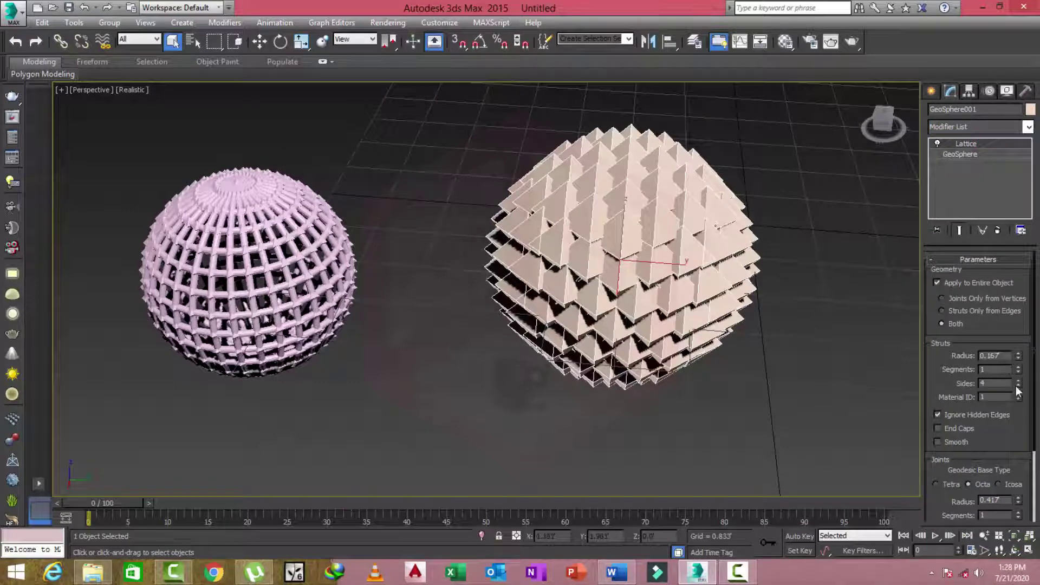
Step: Set the GeoSphere lattice joints radius to 0.25 and thin the struts to 0.083
left_click_drag(1020, 505, 1020, 508)
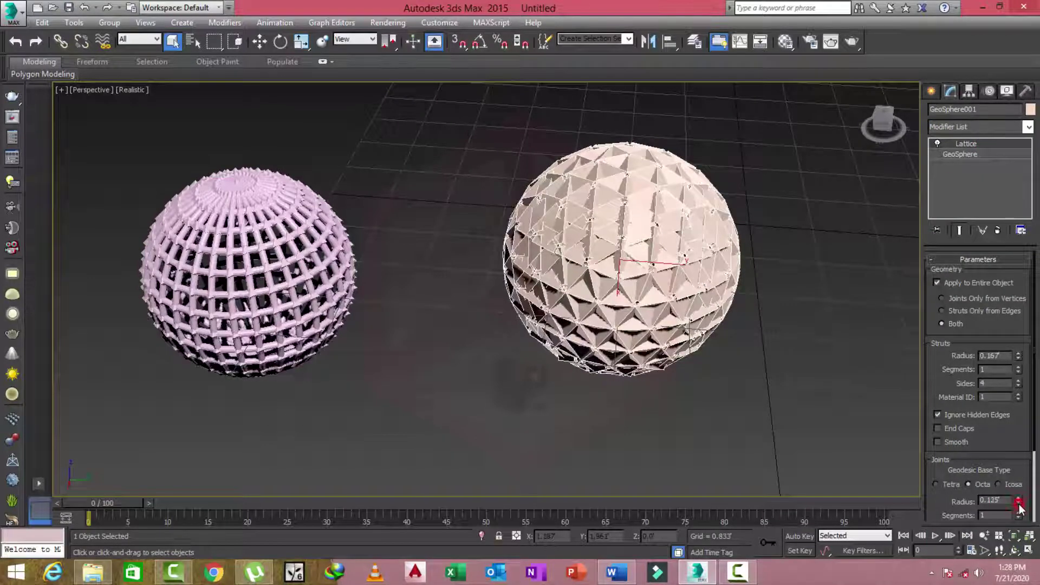
left_click_drag(1020, 499, 1021, 498)
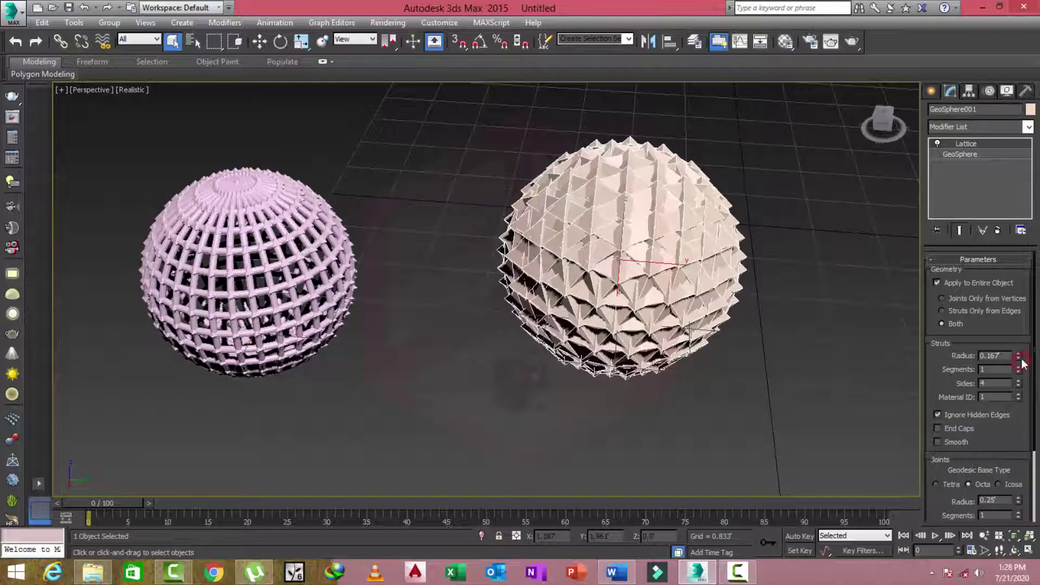
left_click_drag(1021, 361, 1023, 355)
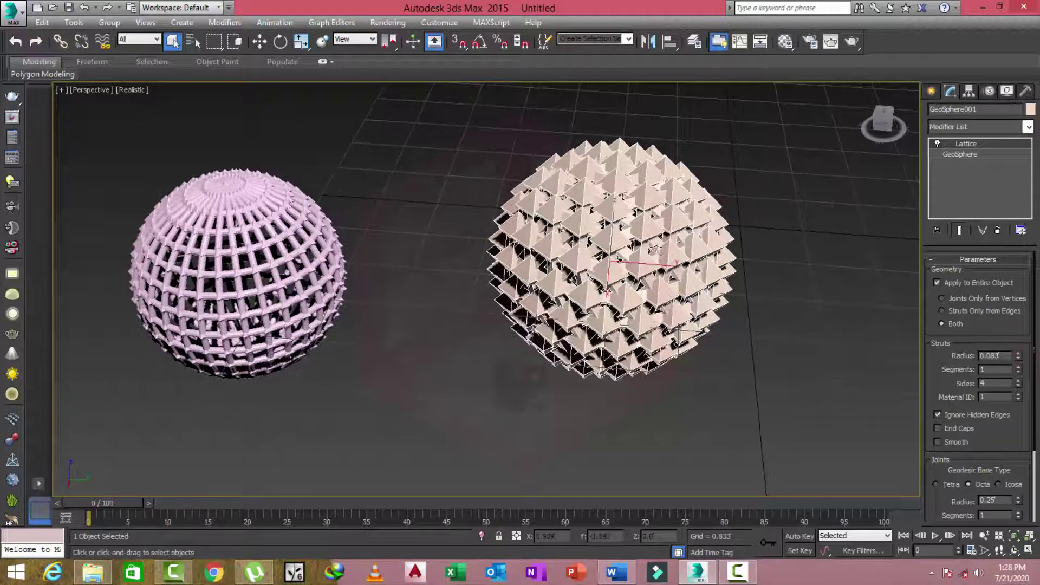
Step: Give the GeoSphere lattice 0.125-radius, 5-segment joints and 6-segment struts
scroll(726, 287, "up", 5)
middle_click_drag(726, 287, 764, 301, "alt")
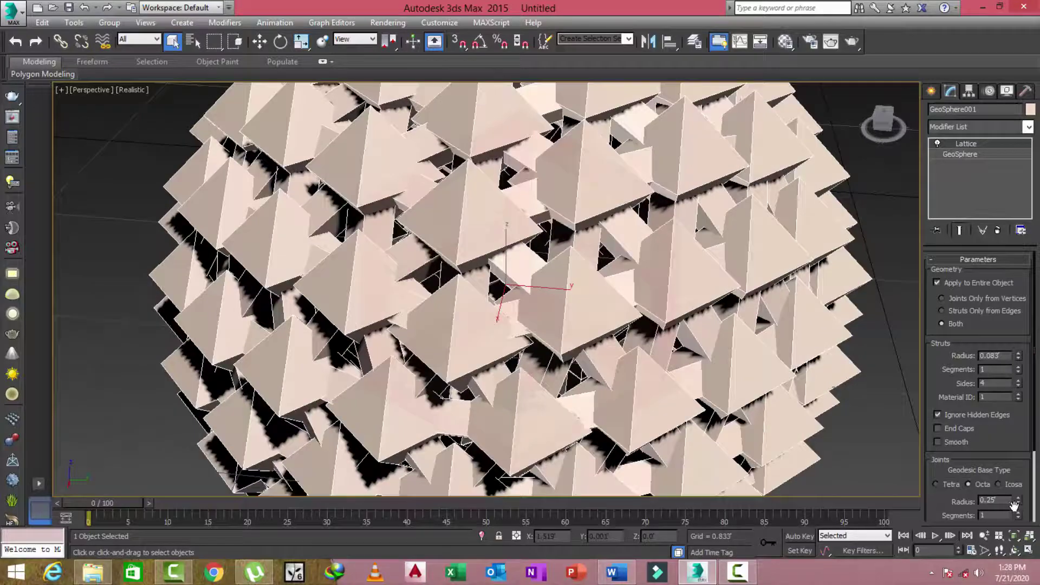
left_click_drag(1018, 505, 1021, 506)
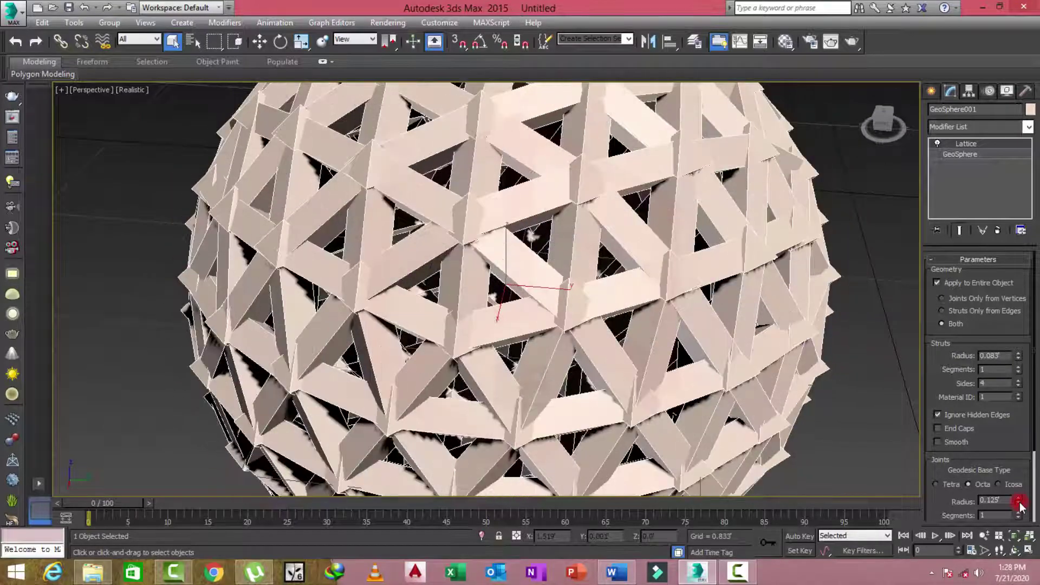
middle_click_drag(791, 386, 764, 379, "alt")
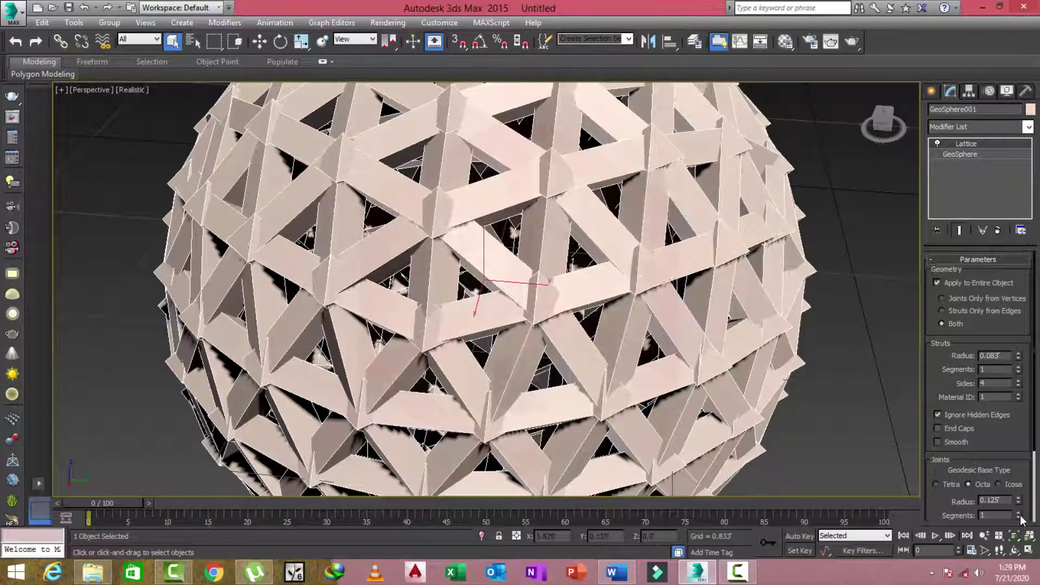
left_click_drag(1021, 519, 1004, 507)
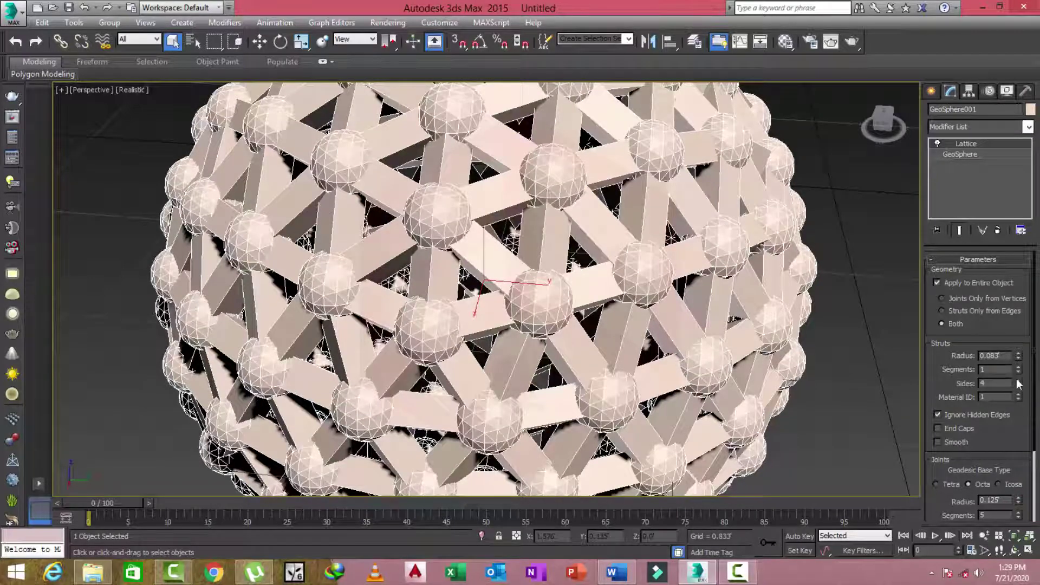
mouse_move(1019, 368)
left_mouse_down()
mouse_move(1019, 352)
mouse_move(1021, 383)
left_mouse_up()
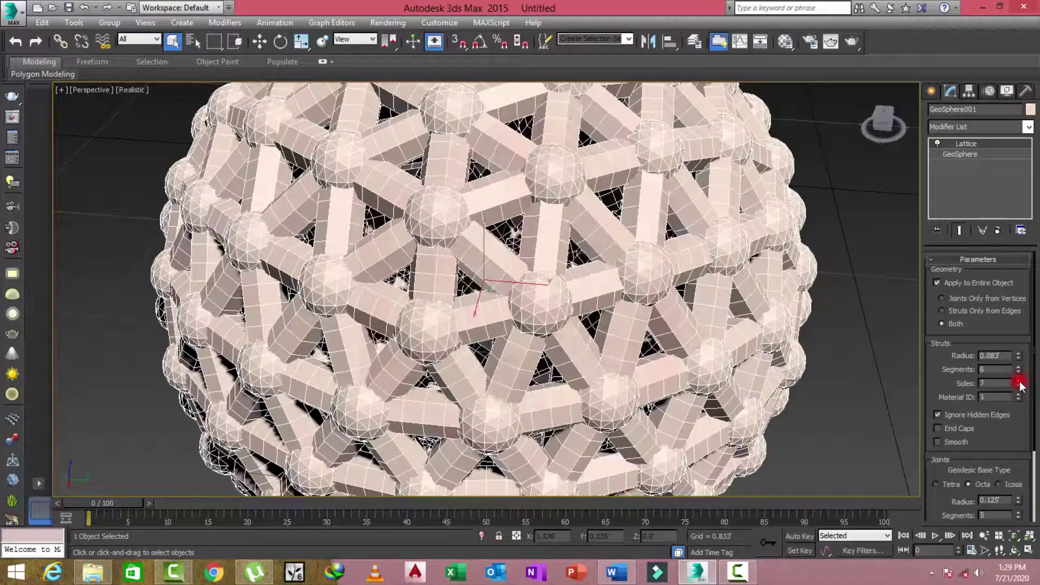
Step: Marquee-select both lattice spheres and delete them
left_click(840, 395)
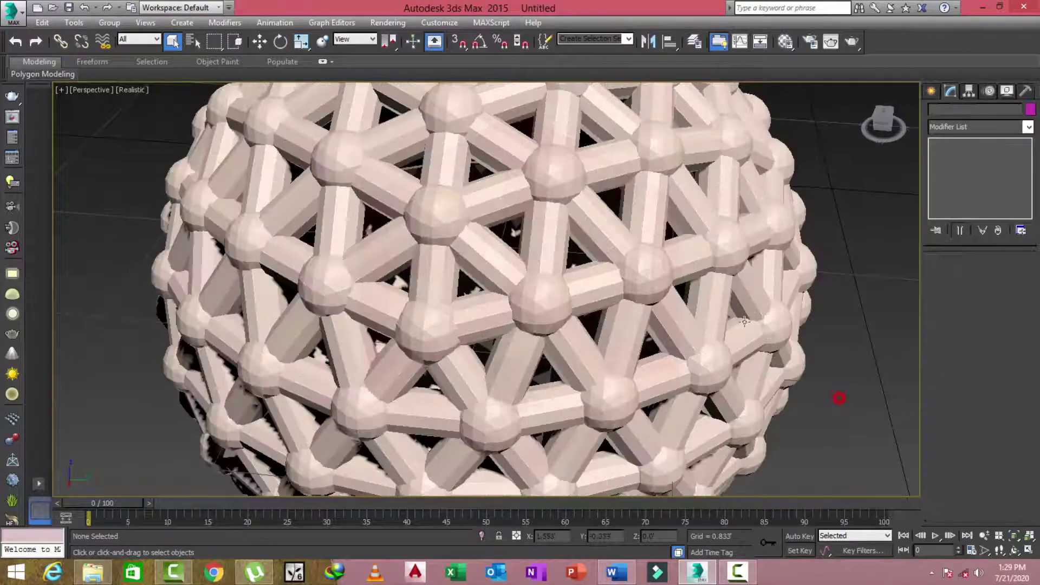
scroll(738, 326, "down", 5)
scroll(737, 327, "down", 3)
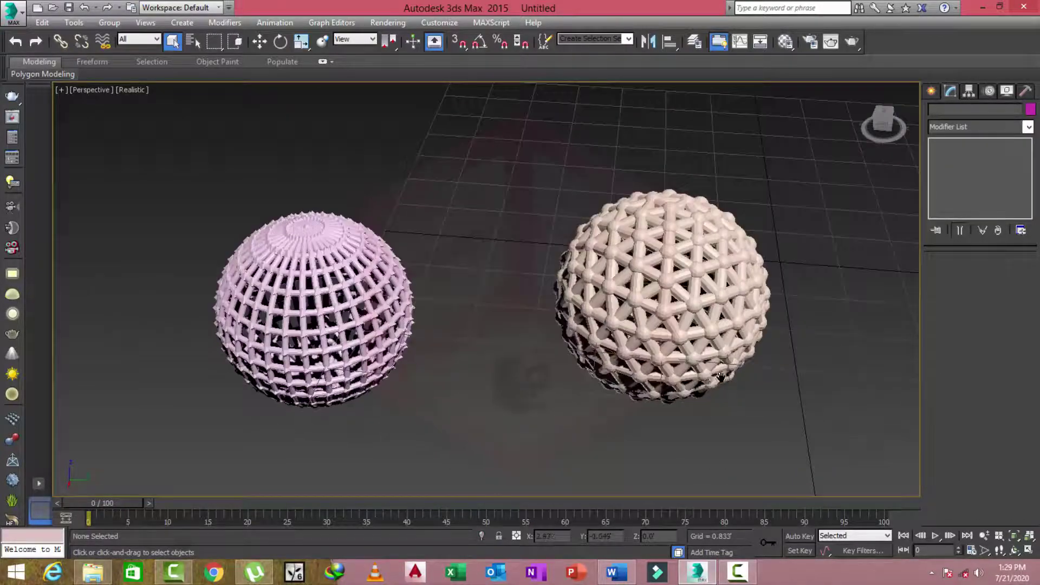
middle_click_drag(701, 395, 736, 375)
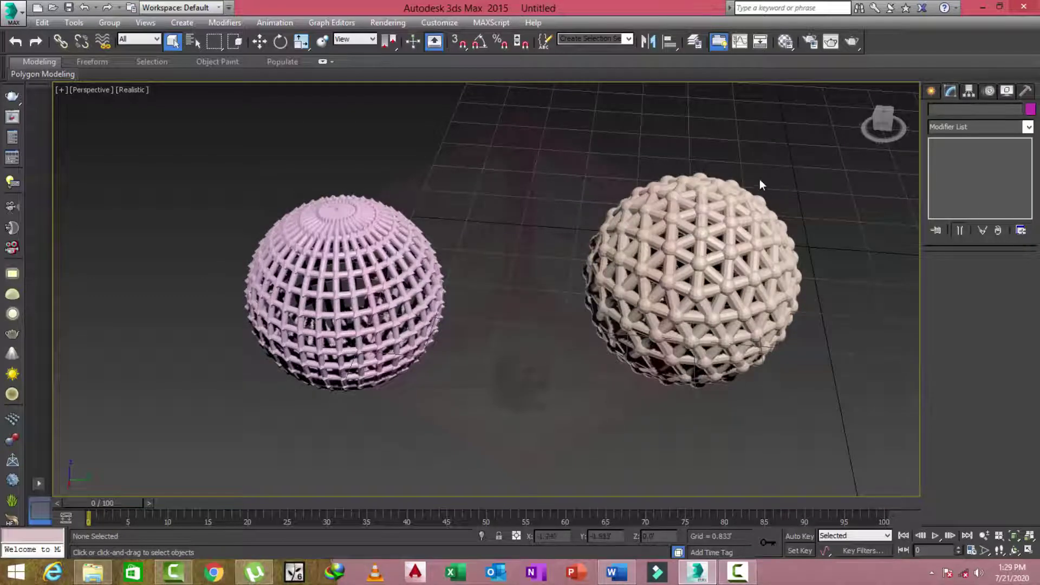
left_click_drag(790, 144, 360, 381)
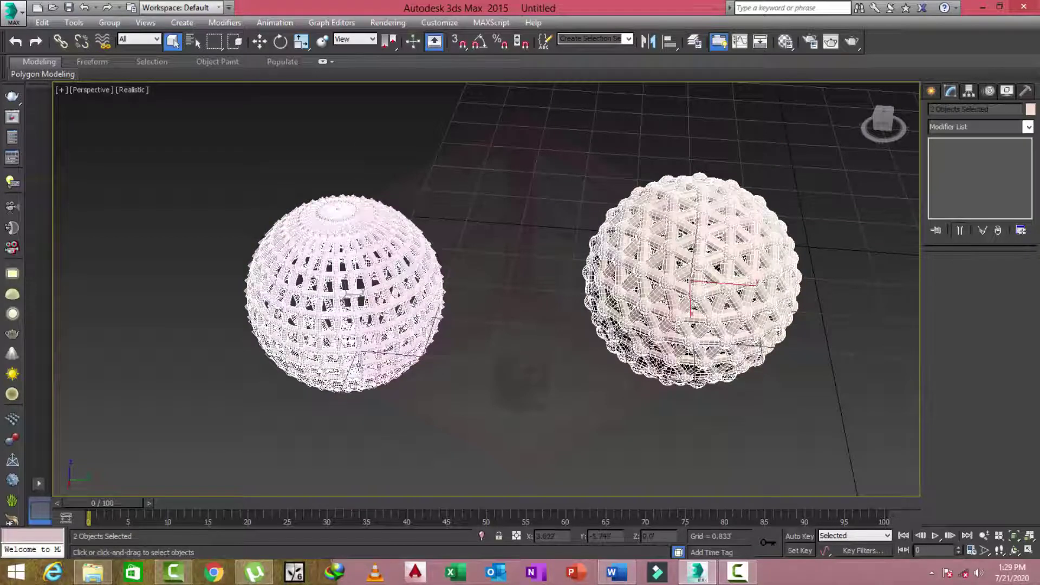
key("Delete")
mouse_move(882, 122)
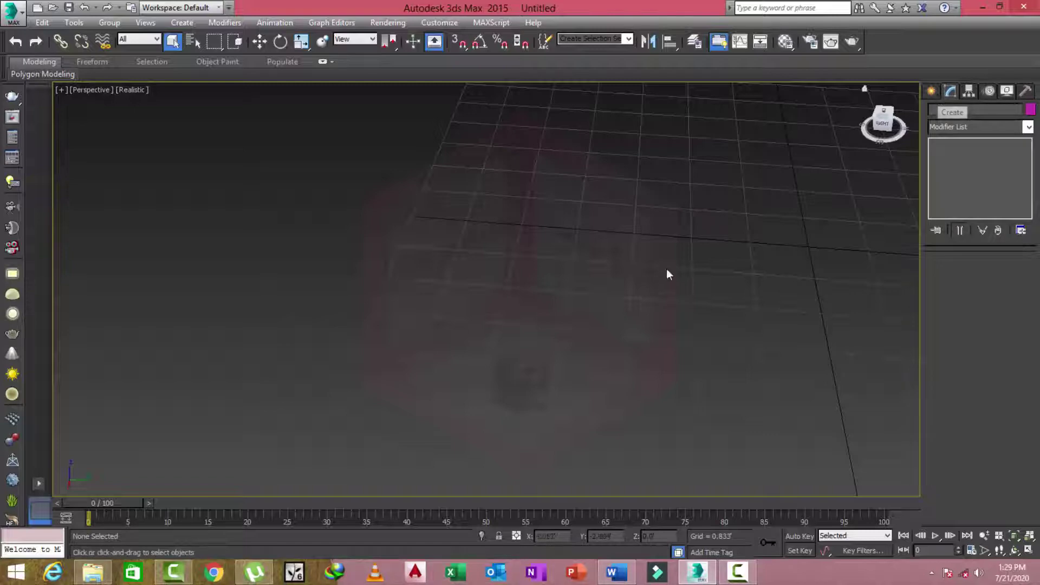
Step: Undo the deletion, then reselect and delete both spheres again, returning to Standard Primitives
middle_click_drag(666, 274, 657, 274)
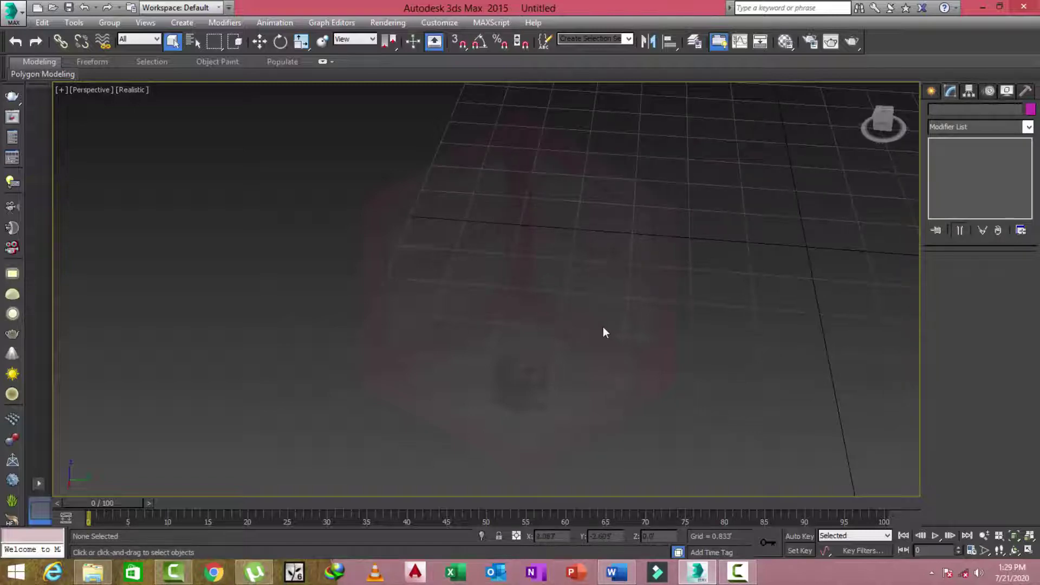
key("ctrl+z")
left_click(597, 389)
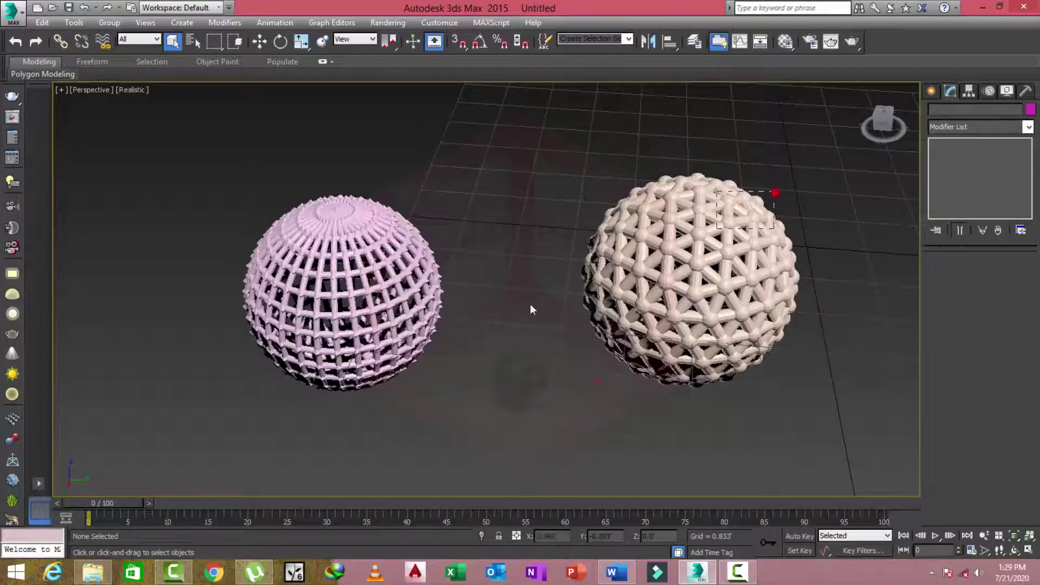
left_click_drag(774, 192, 291, 376)
key("Delete")
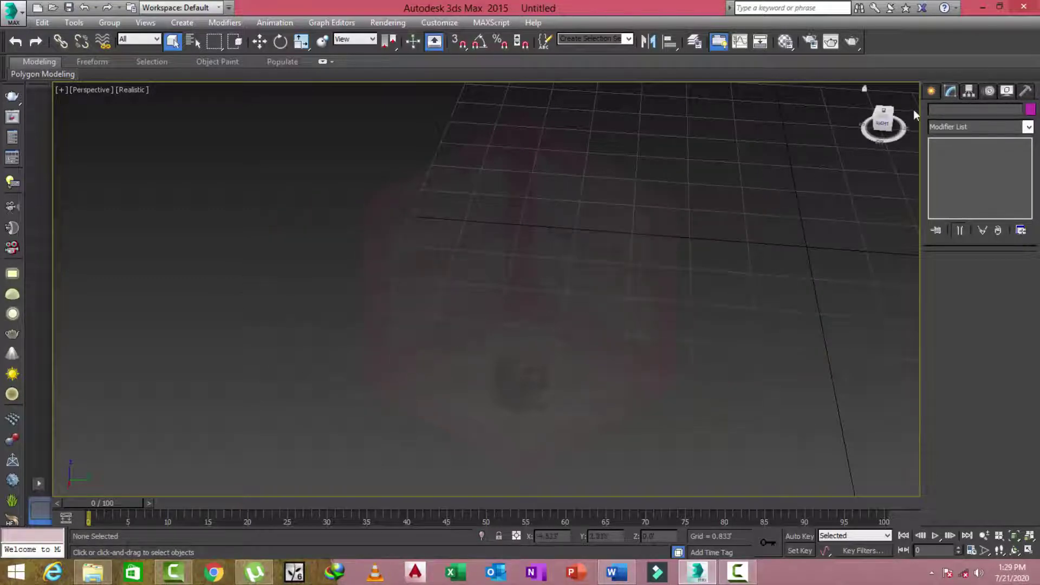
left_click(930, 91)
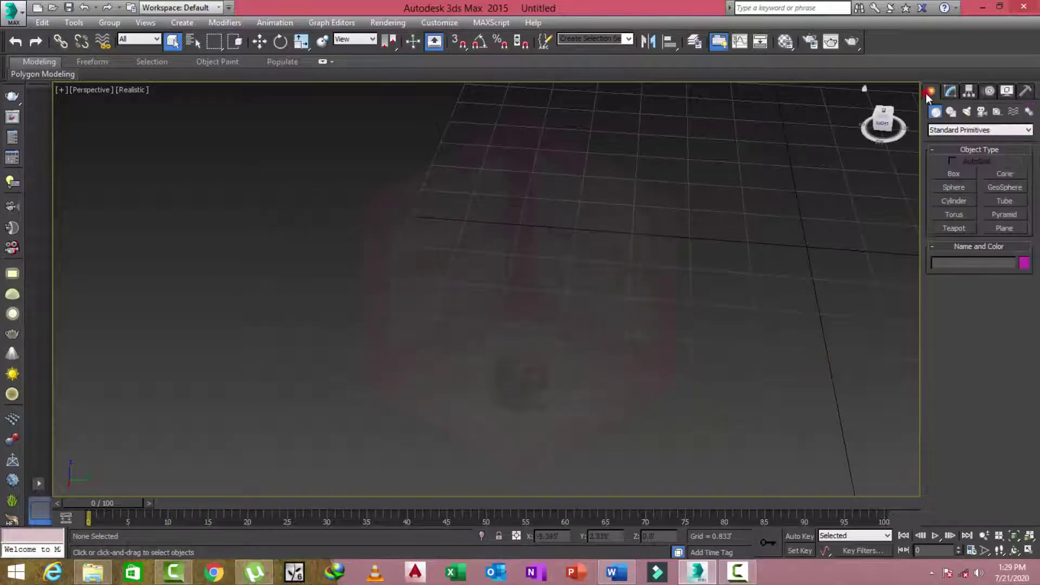
Step: Create Cylinder001 (radius 1.266, height 3.415) near the grid centre and open its parameters
left_click(953, 200)
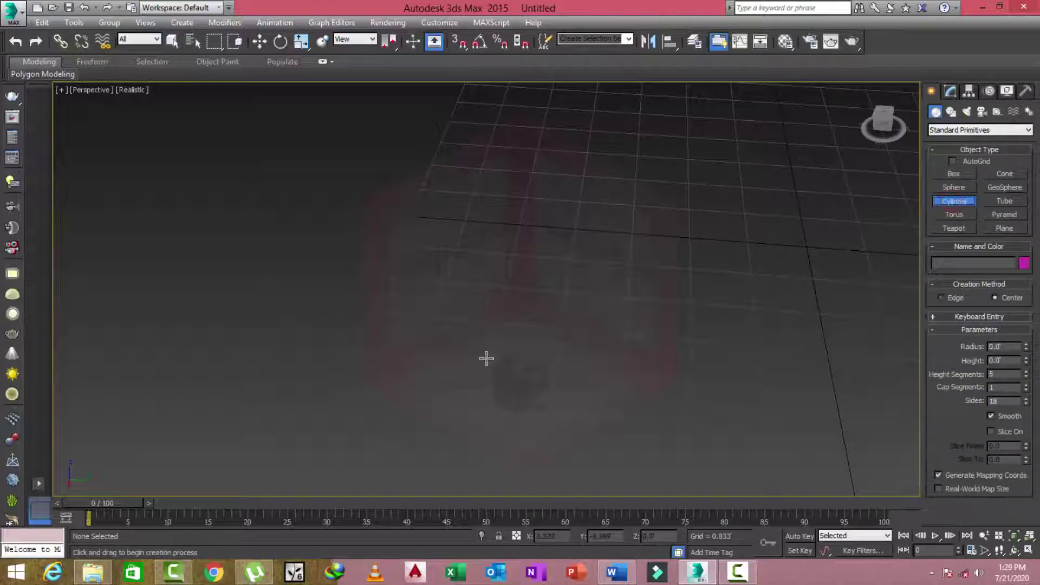
left_click_drag(486, 359, 517, 426)
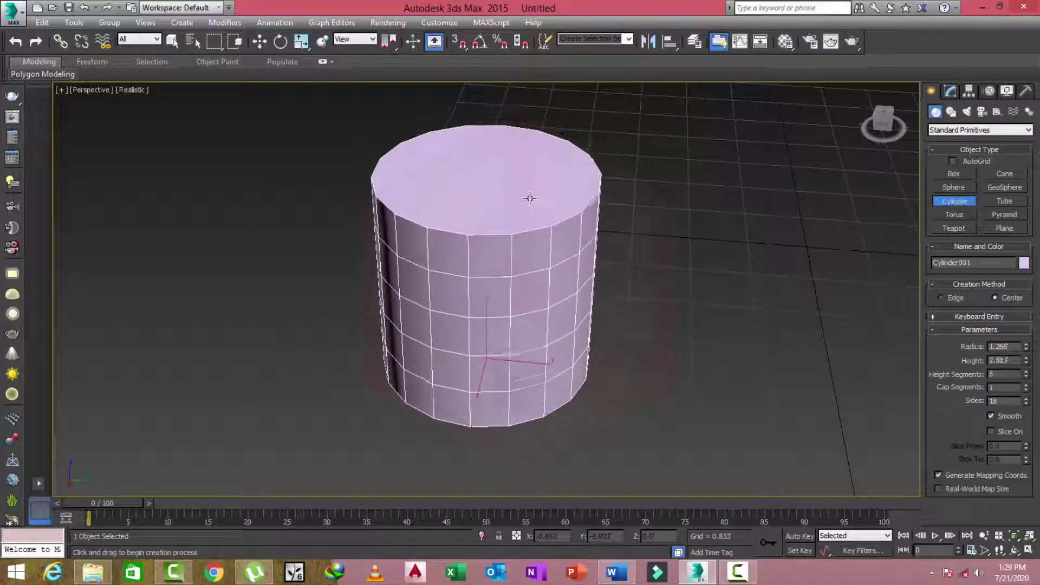
right_click(672, 243)
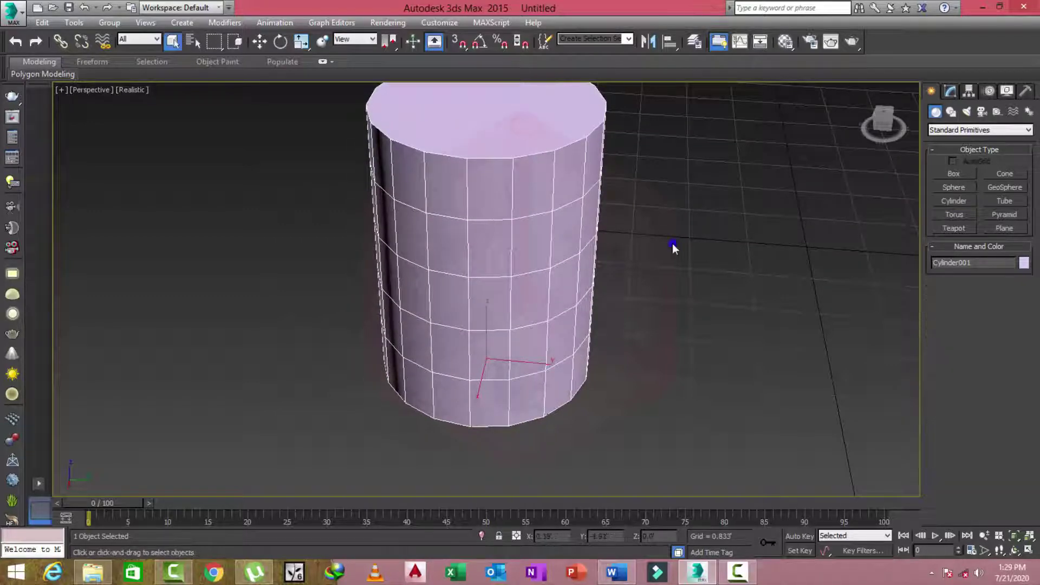
middle_click_drag(636, 276, 703, 279, "alt")
left_click(956, 92)
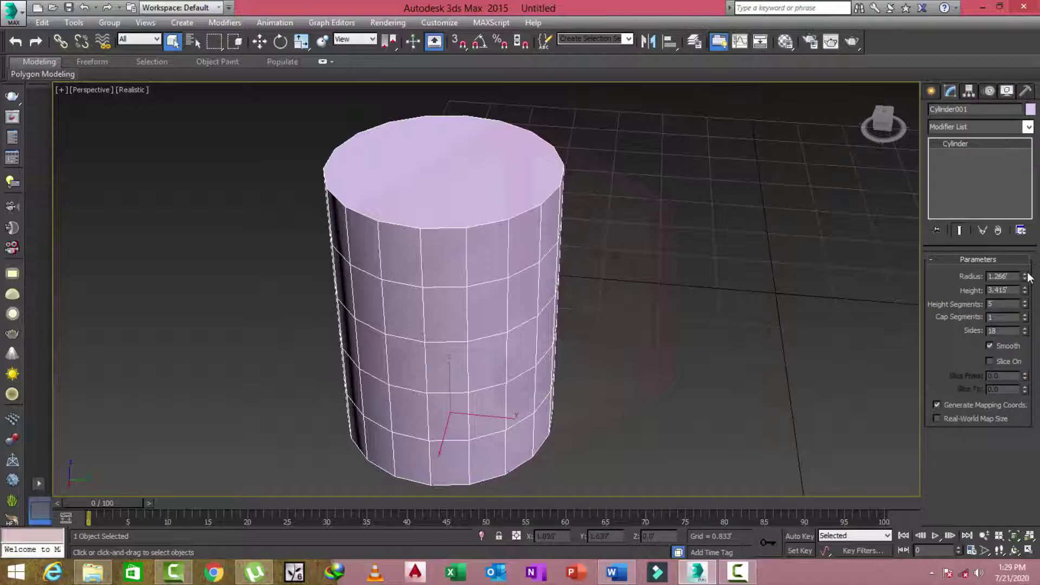
Step: Give the cylinder radius 1.367, height 3.927, 9 height segments, 5 cap segments and 28 sides, with Slice On
mouse_move(1024, 276)
left_mouse_down()
mouse_move(1030, 245)
mouse_move(1026, 277)
mouse_move(1018, 257)
mouse_move(1020, 288)
left_mouse_up()
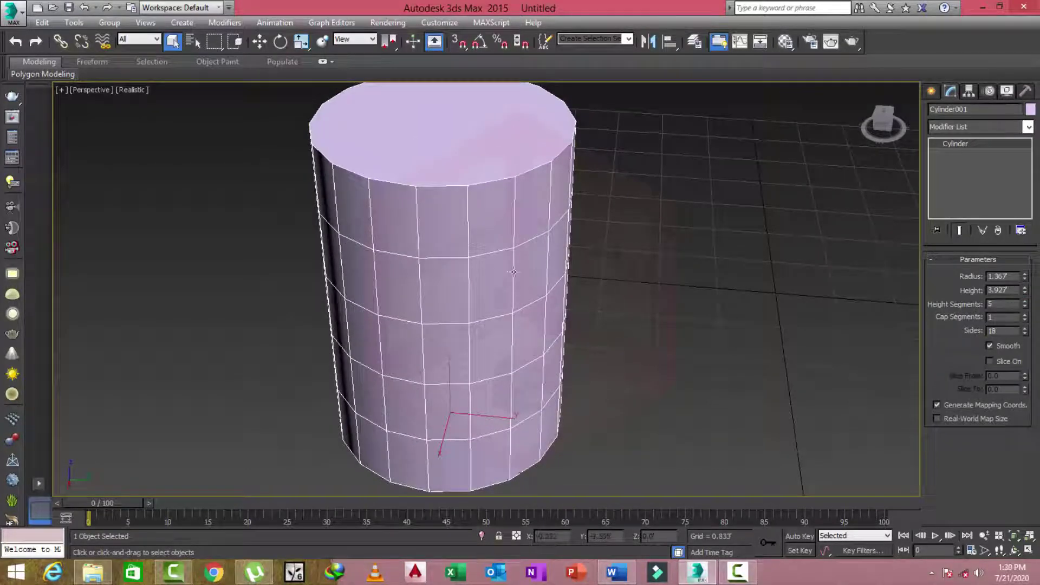
left_click(1024, 301)
left_click(1024, 301)
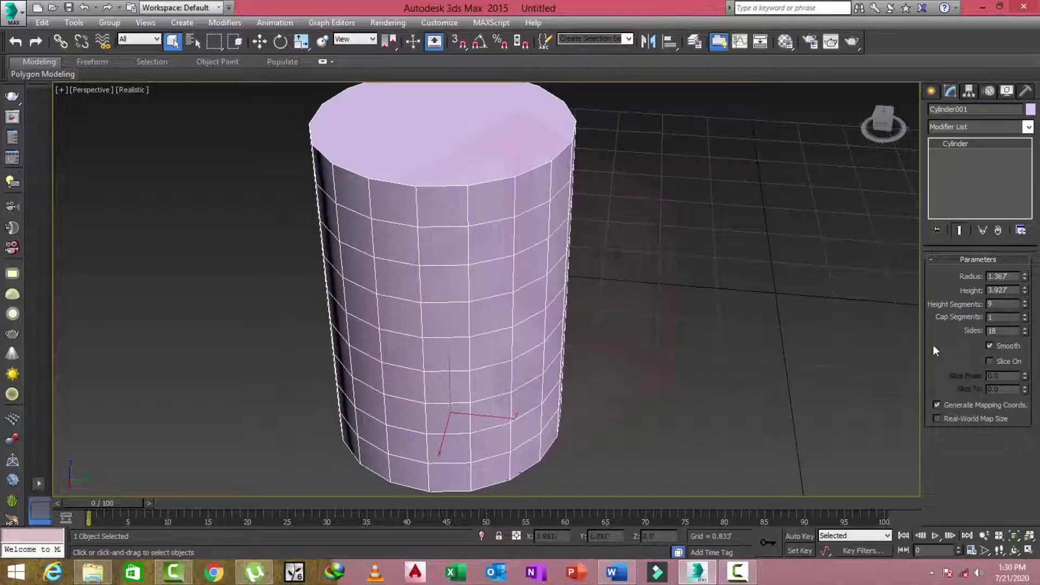
left_click(1024, 315)
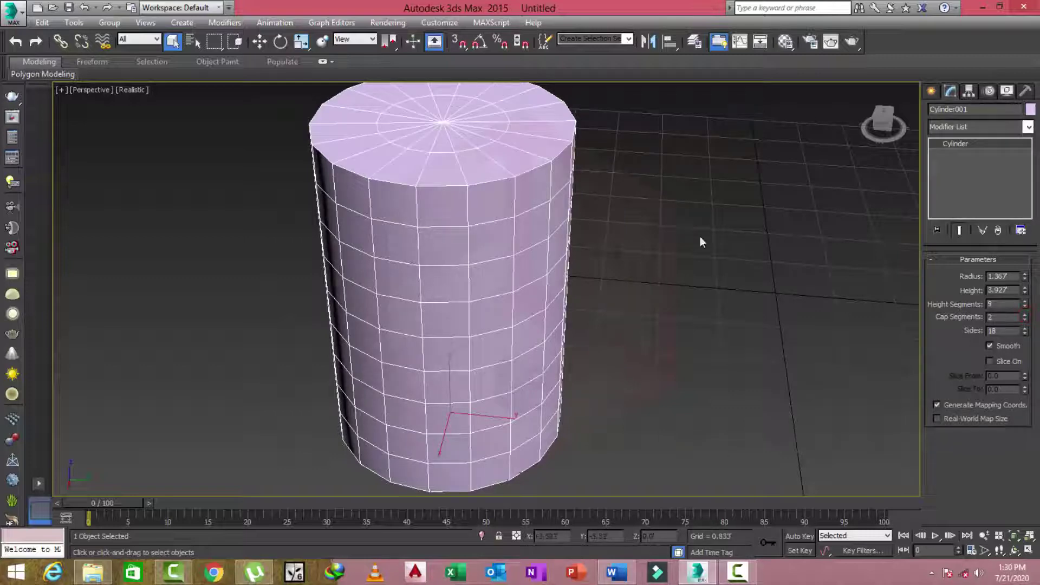
left_click(1024, 314)
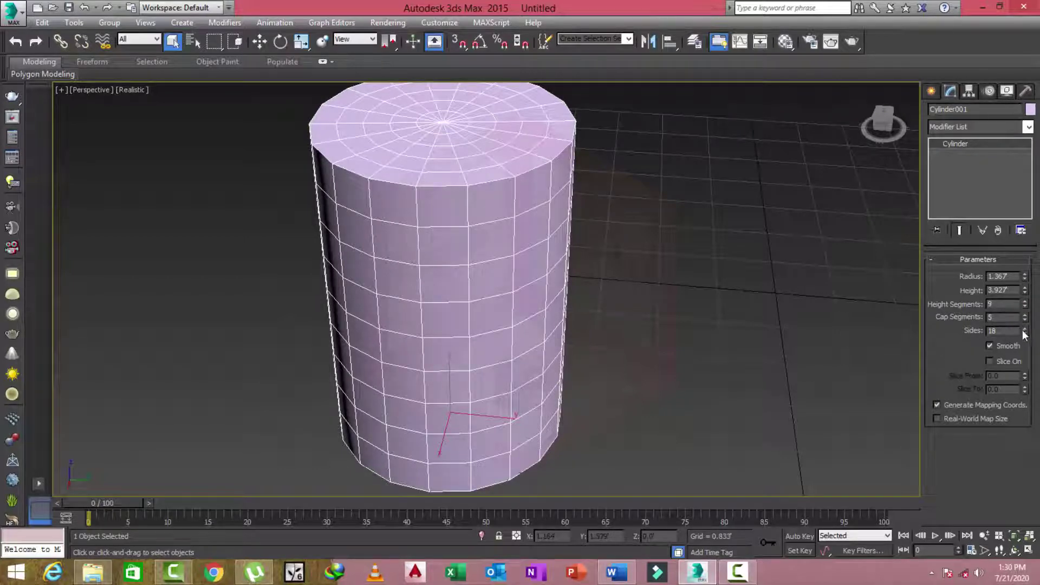
left_click_drag(1024, 332, 1024, 331)
middle_click_drag(820, 381, 824, 382, "alt")
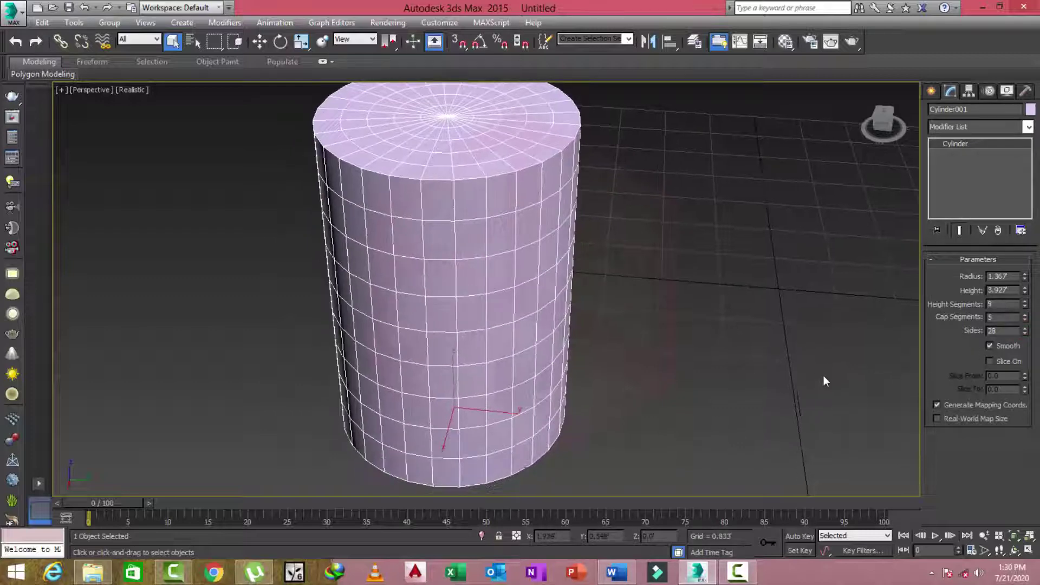
left_click(994, 363)
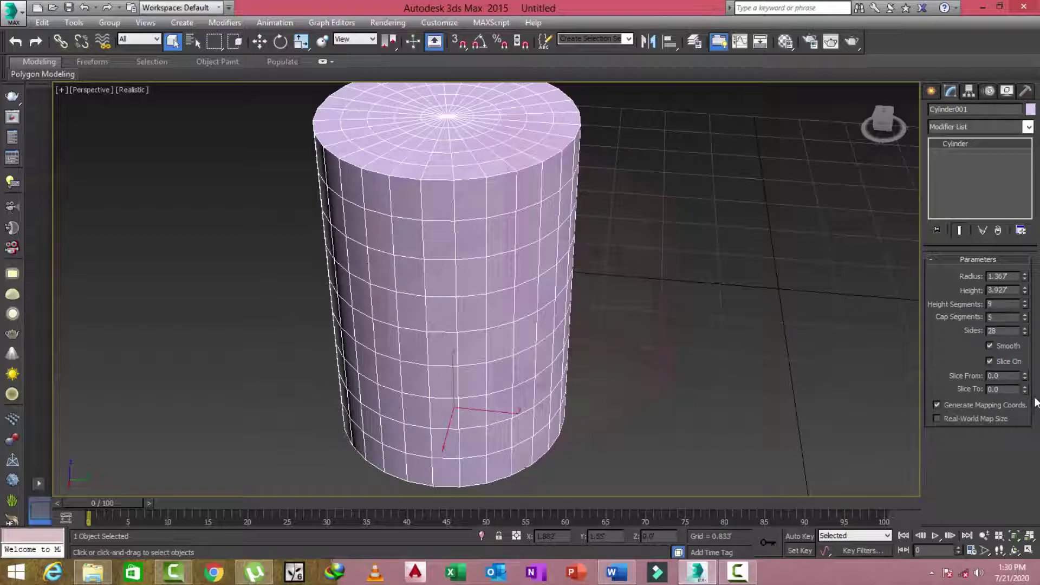
Step: Try slicing the cylinder from 237.5 to 69.5, then turn Slice On off to restore it
left_click_drag(1027, 378, 1031, 90)
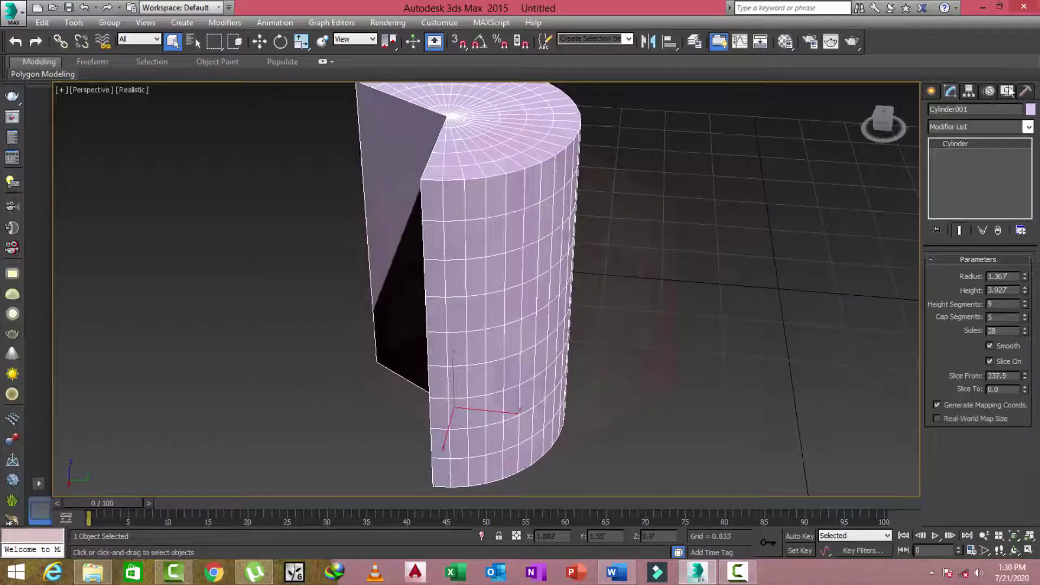
left_click_drag(1026, 391, 910, 492)
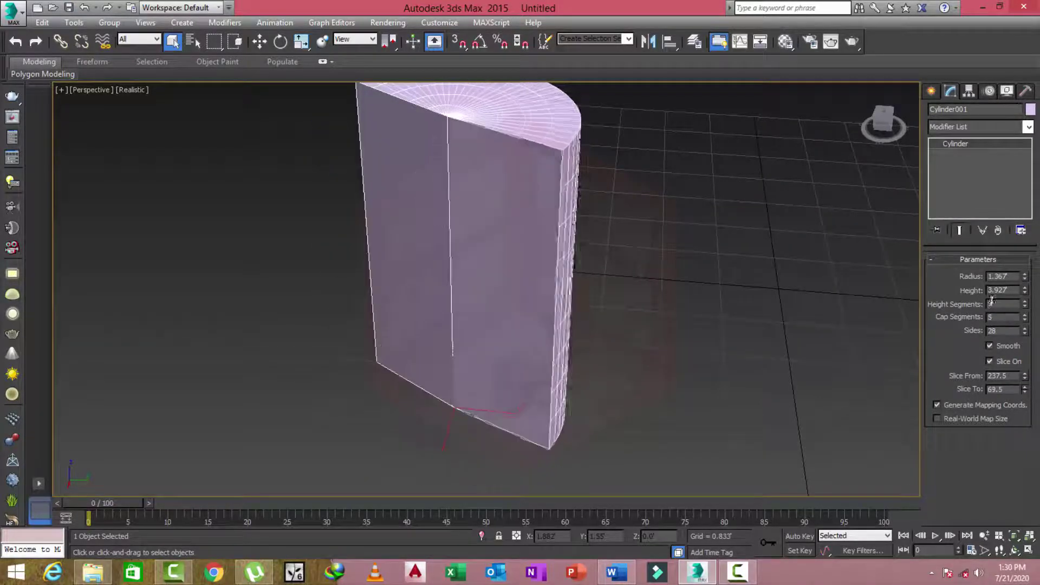
left_click_drag(910, 492, 997, 366)
left_click(994, 363)
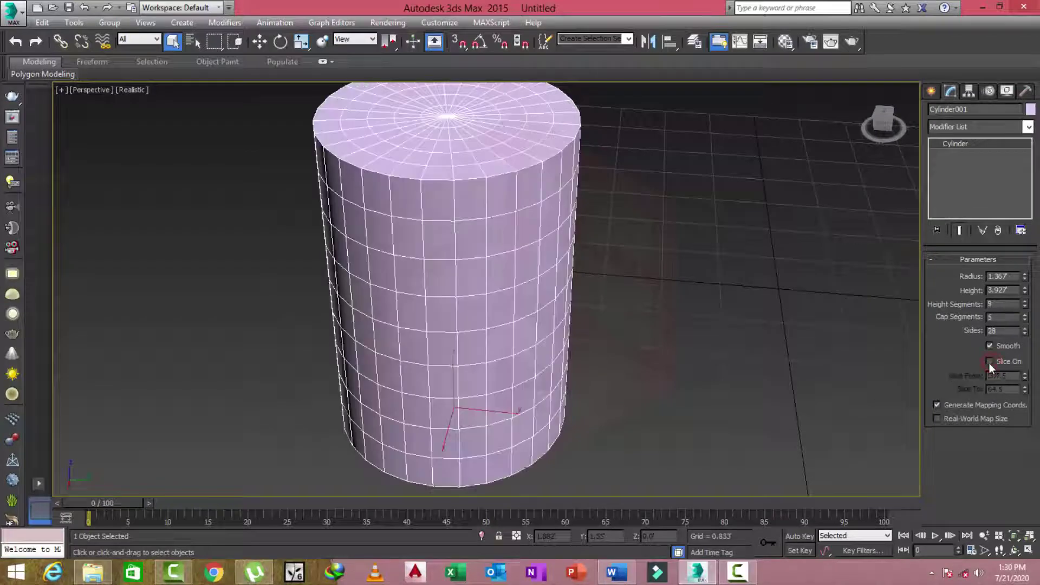
scroll(655, 404, "down", 3)
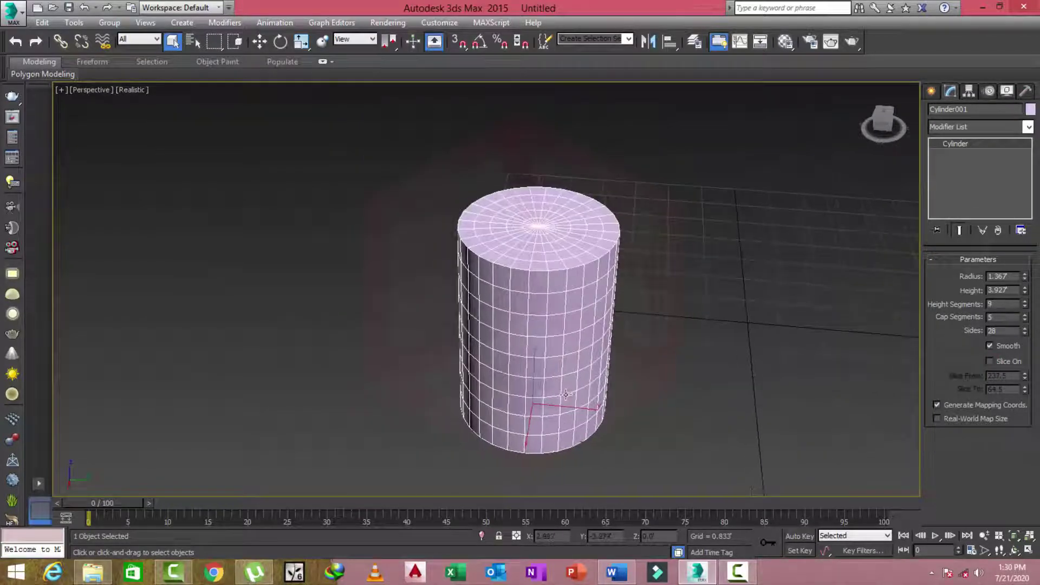